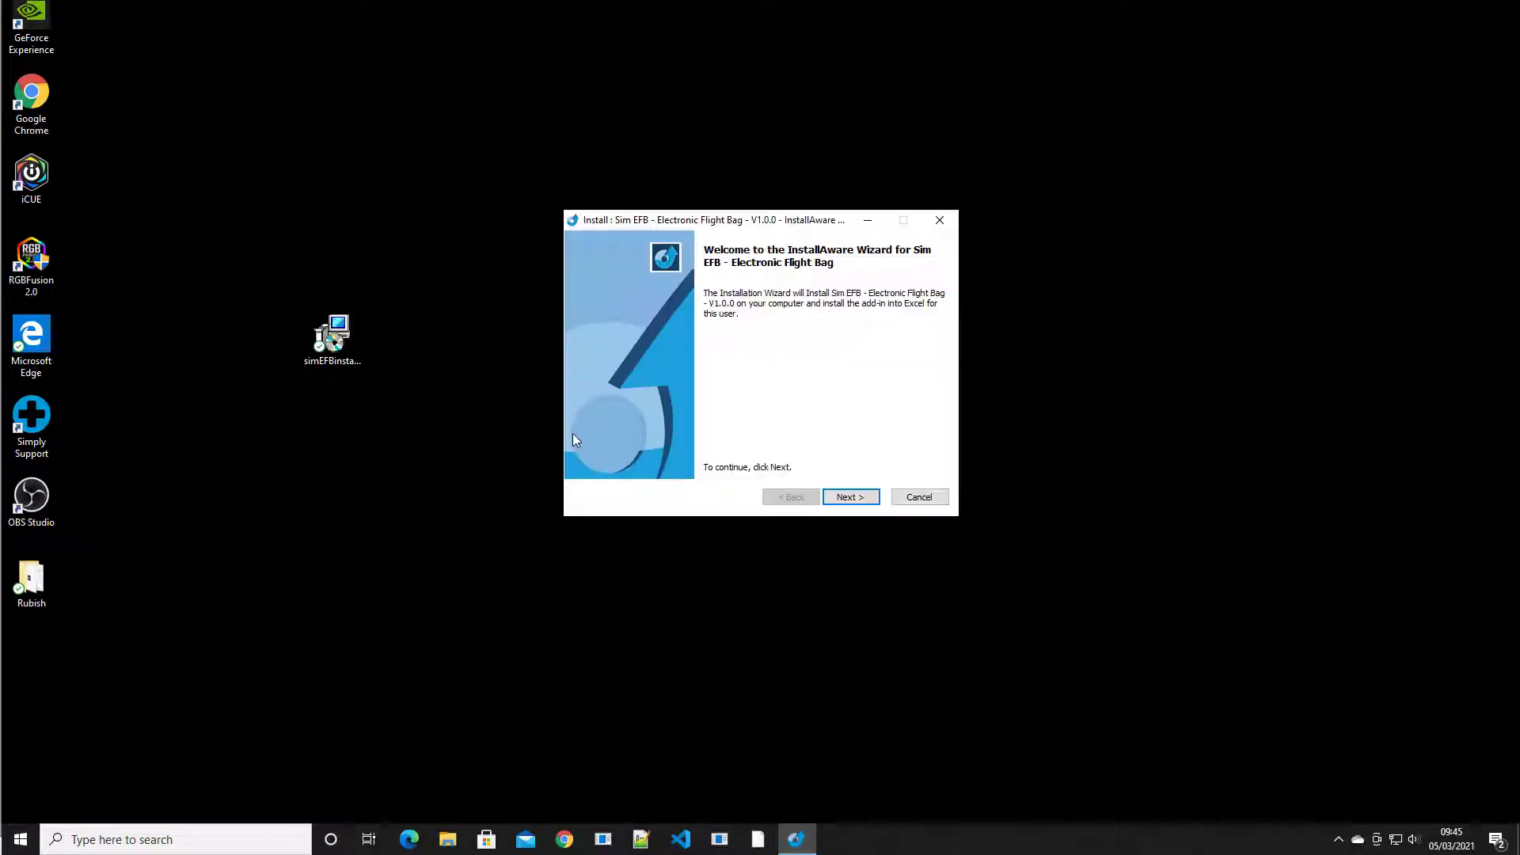
Go past the welcome page, accept the licence agreement and install Sim EFB V1.0.0
{"action": "left_click", "coordinate": [851, 498]}
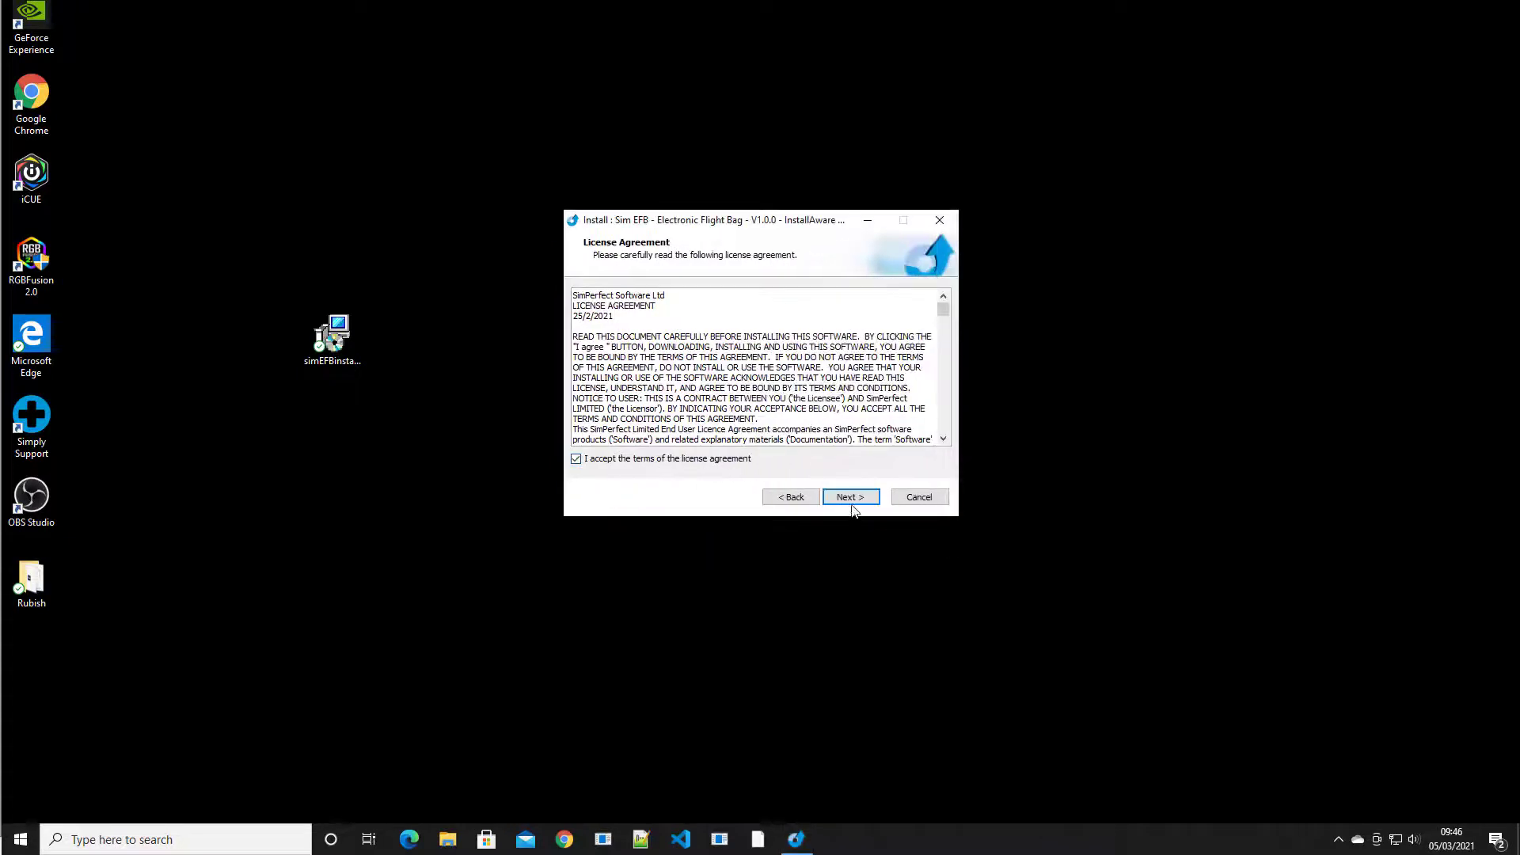
{"action": "left_click", "coordinate": [853, 509]}
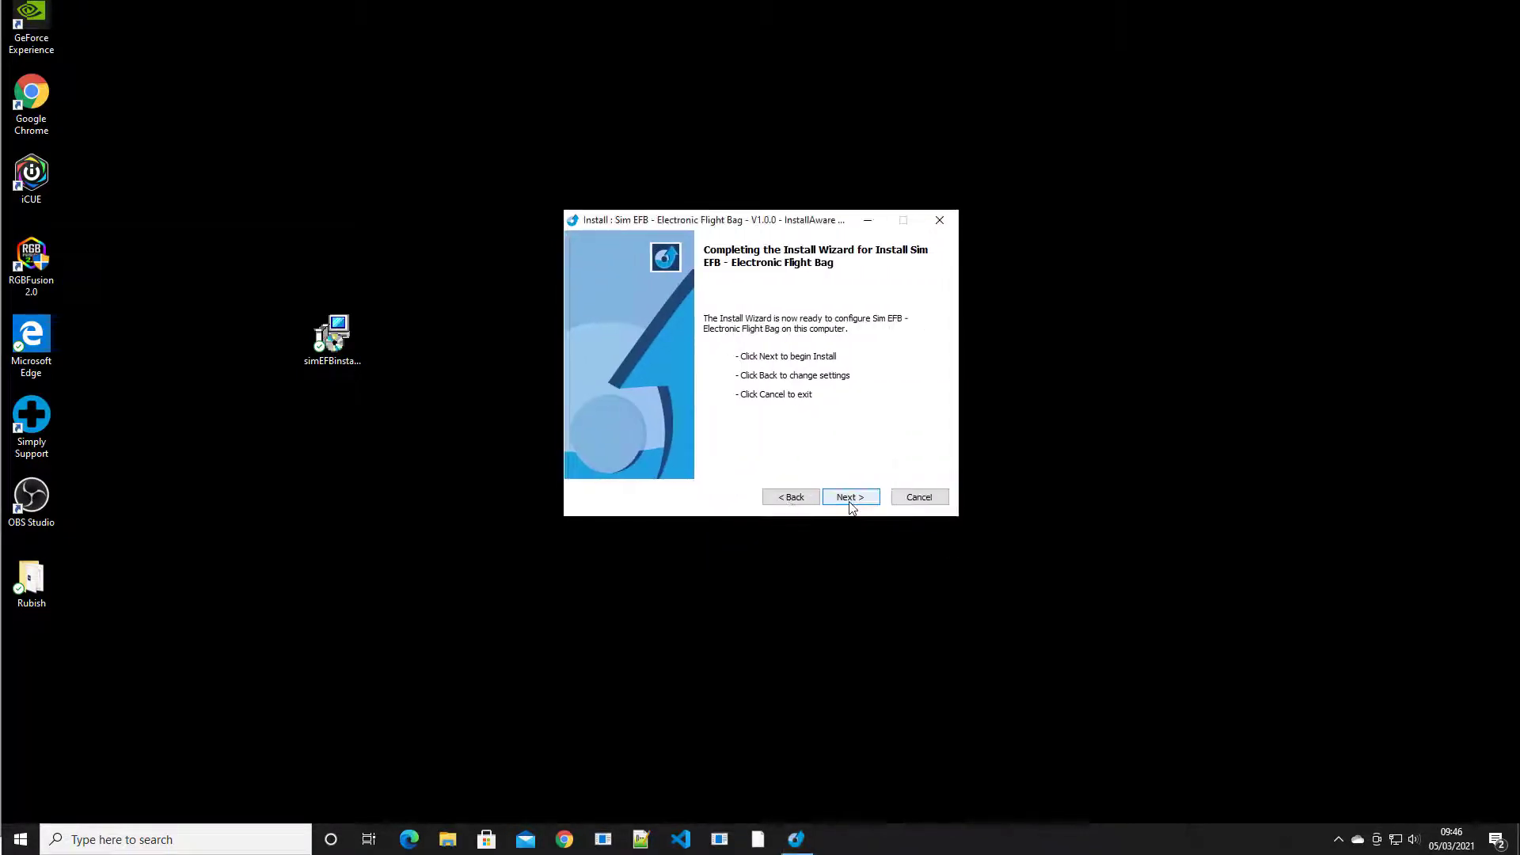
{"action": "left_click", "coordinate": [853, 509]}
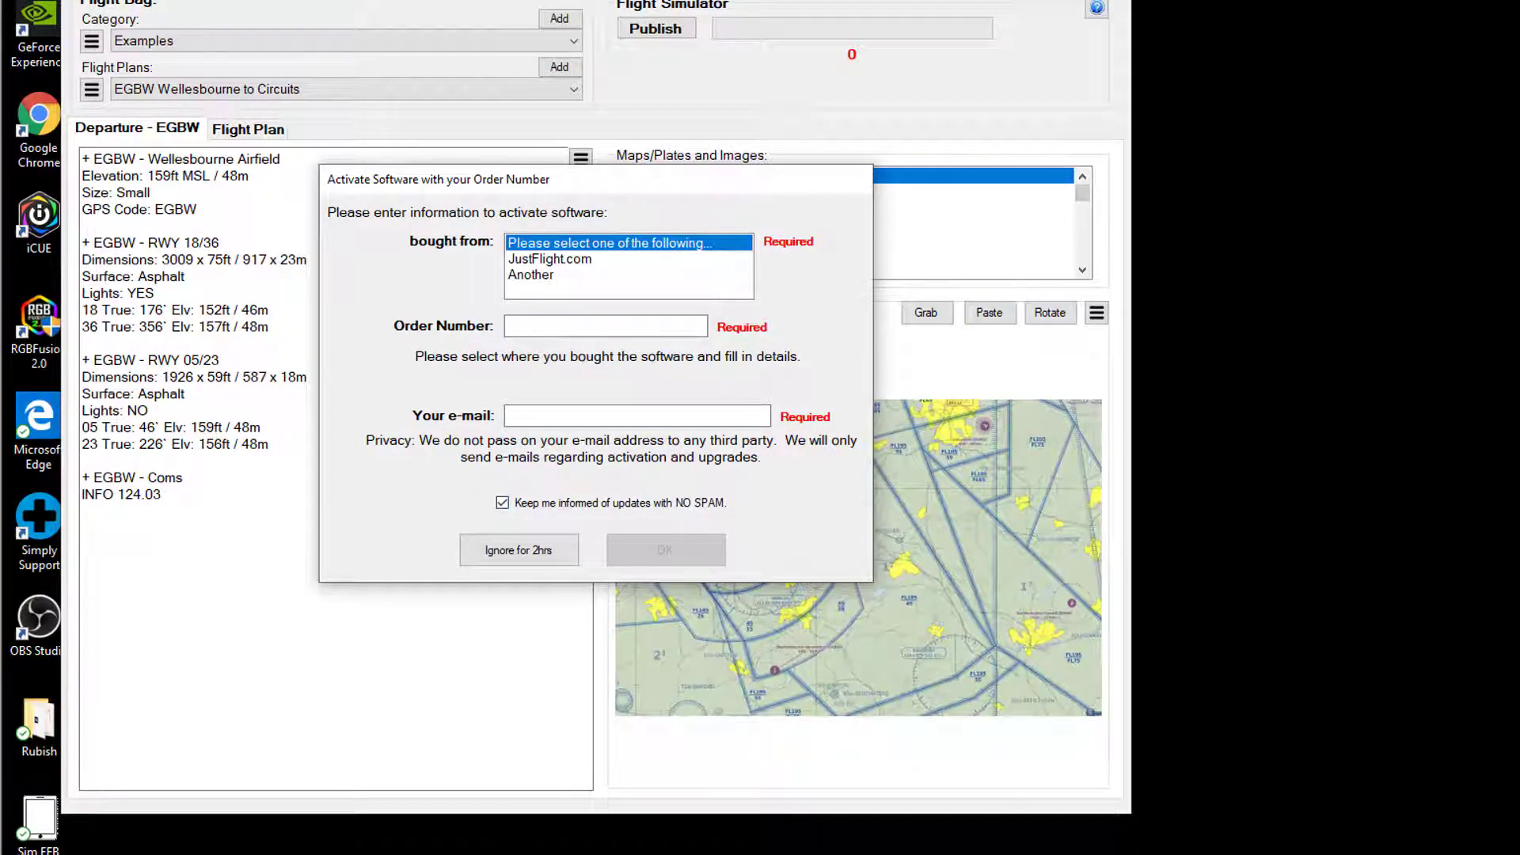
Fill in the activation form: JustFlight.com as seller, the order number and the pasted e-mail address
{"action": "left_click", "coordinate": [577, 260]}
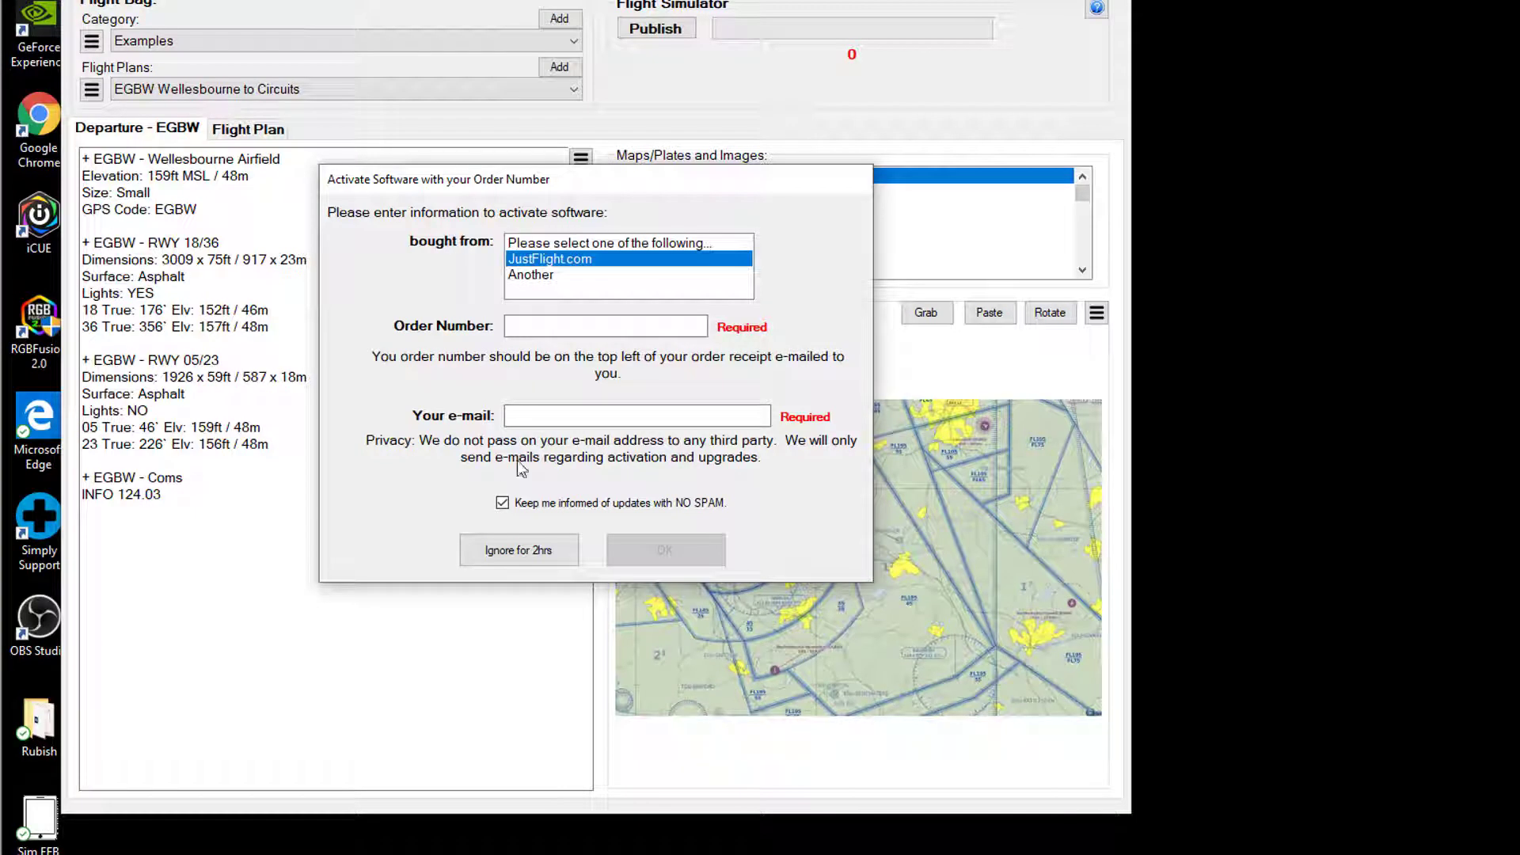
{"action": "left_click", "coordinate": [523, 327]}
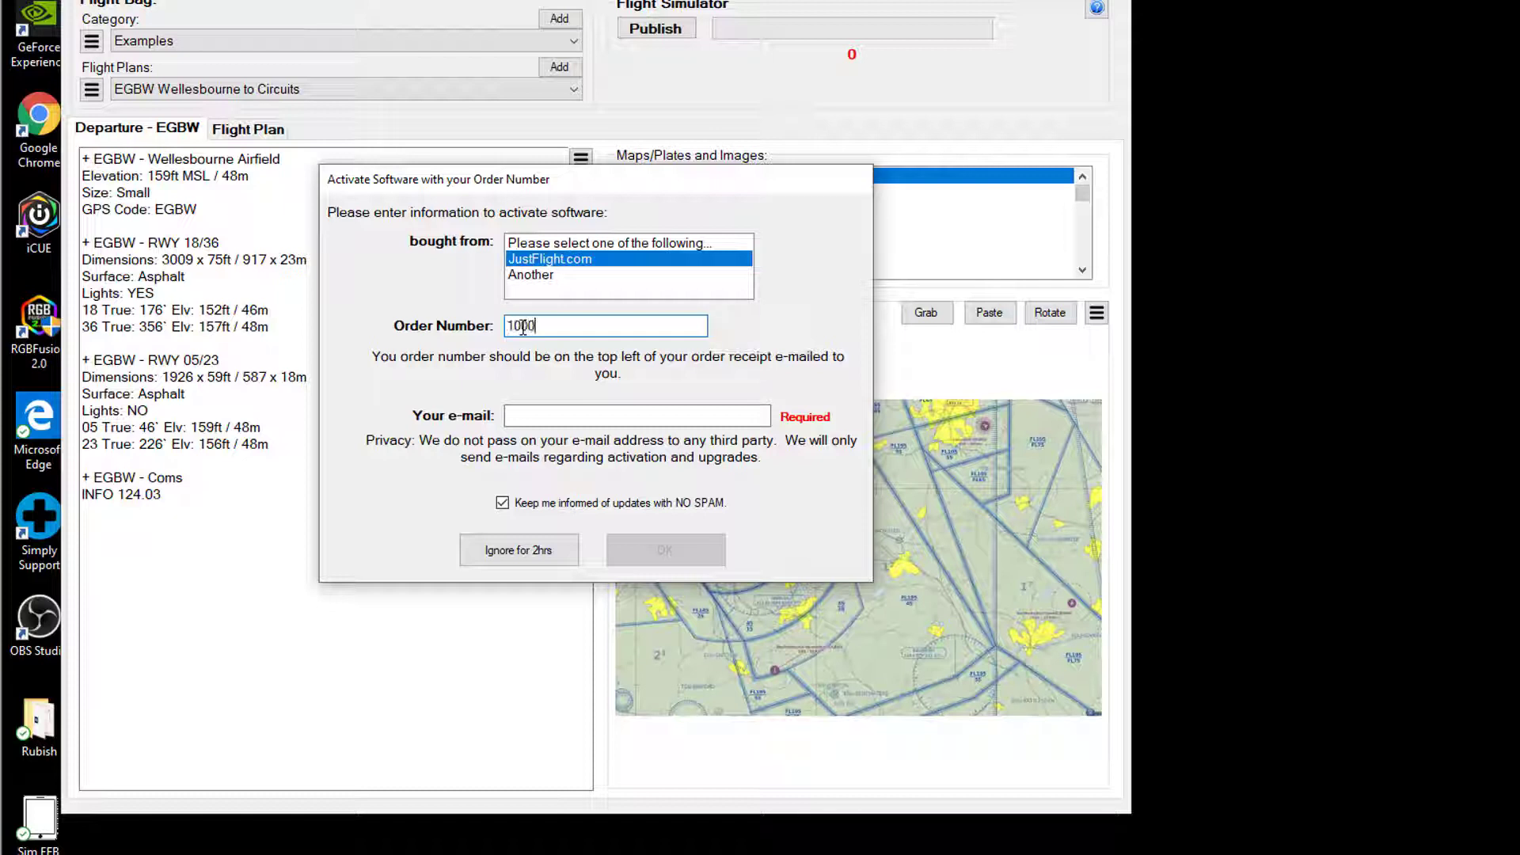
{"action": "left_click", "coordinate": [566, 416]}
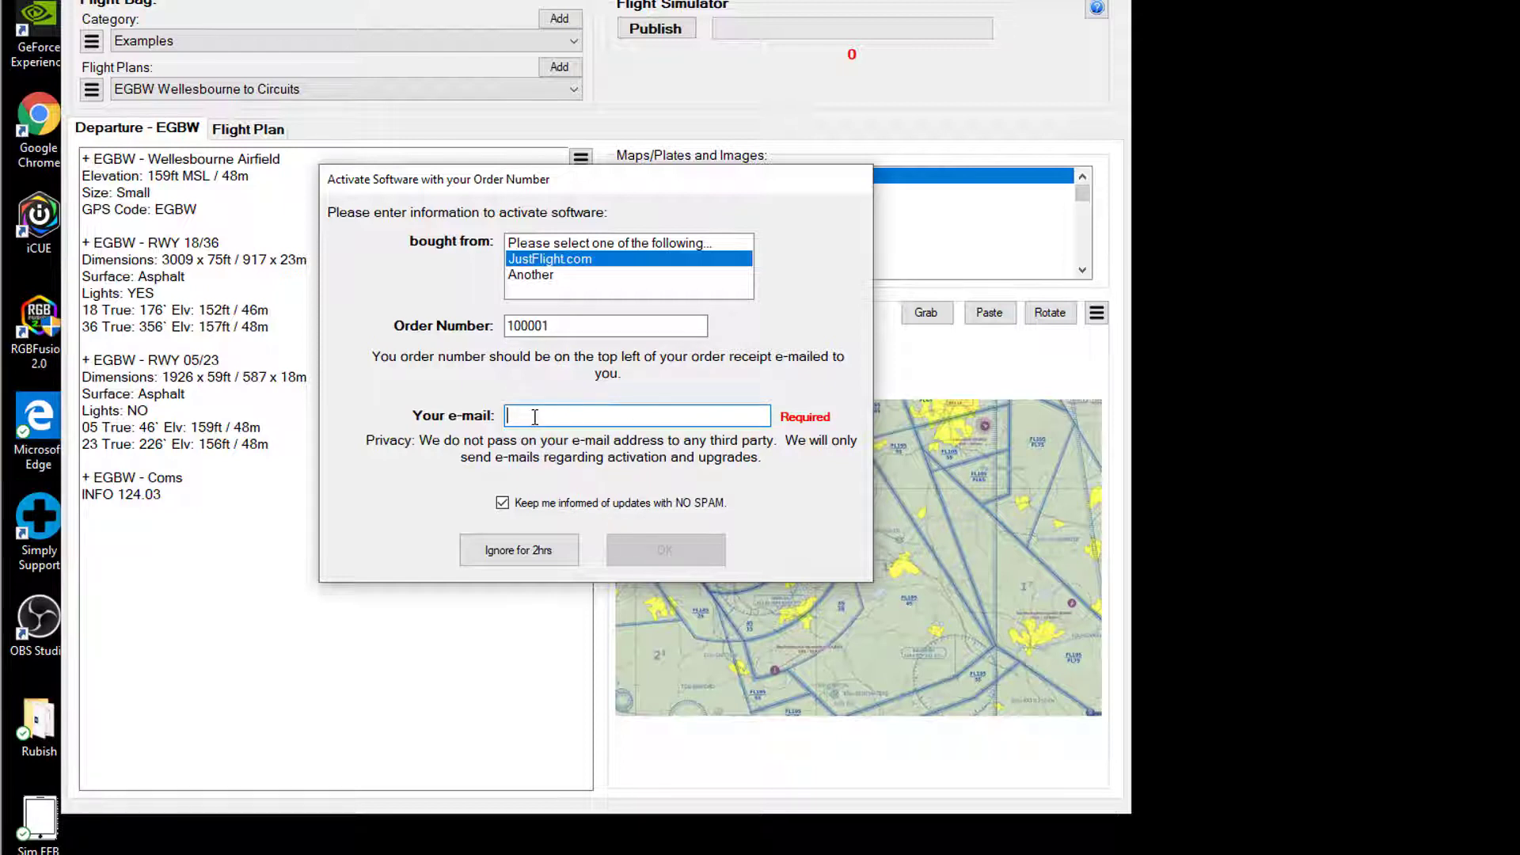
{"action": "key", "text": "ctrl+v"}
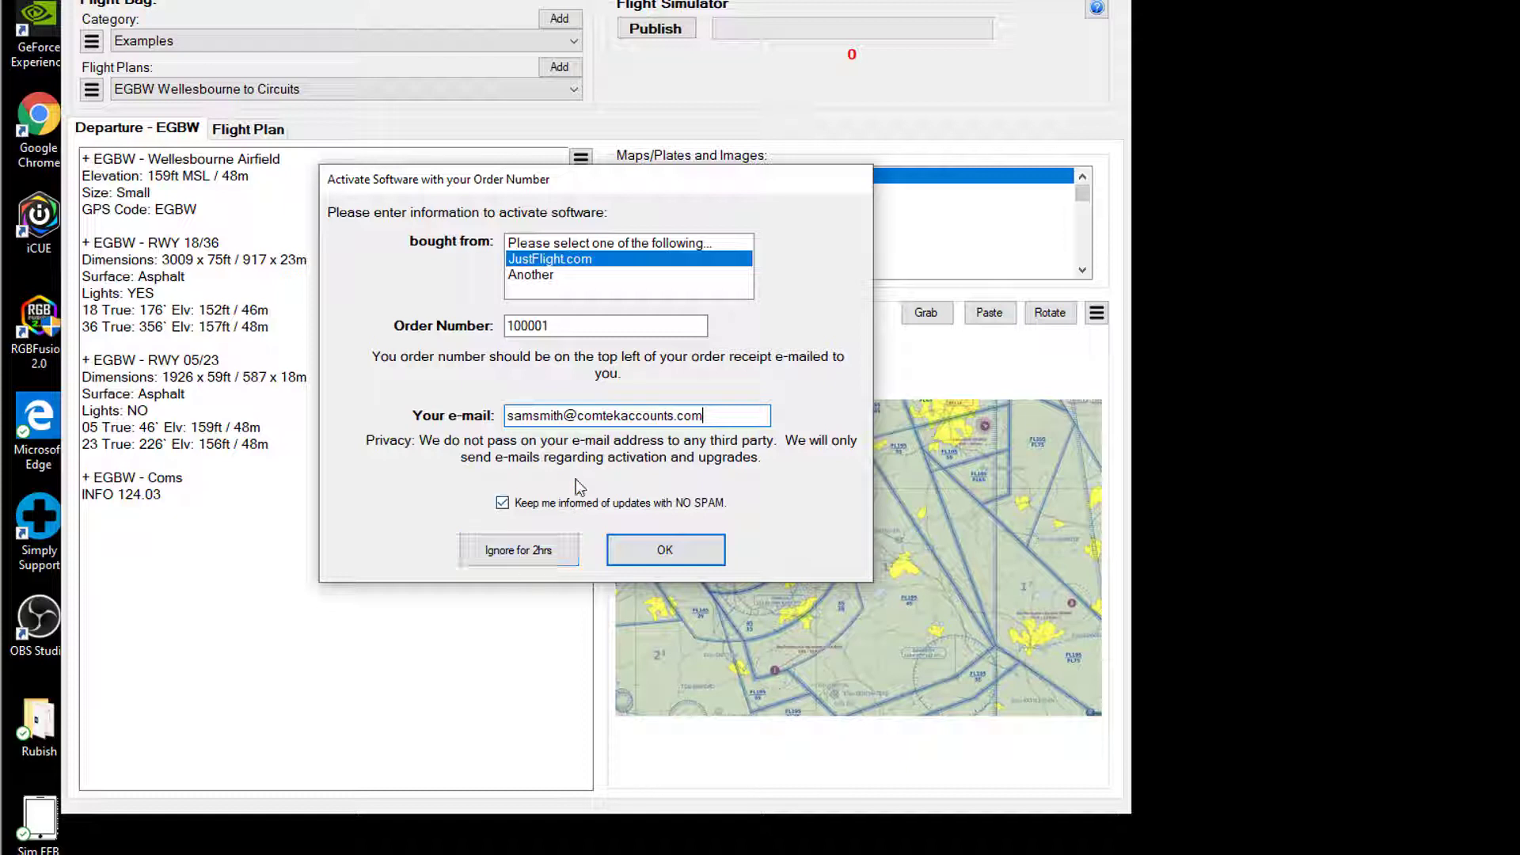
Submit the activation details, confirm they are correct and dismiss the e-mail notice
{"action": "left_click", "coordinate": [665, 554]}
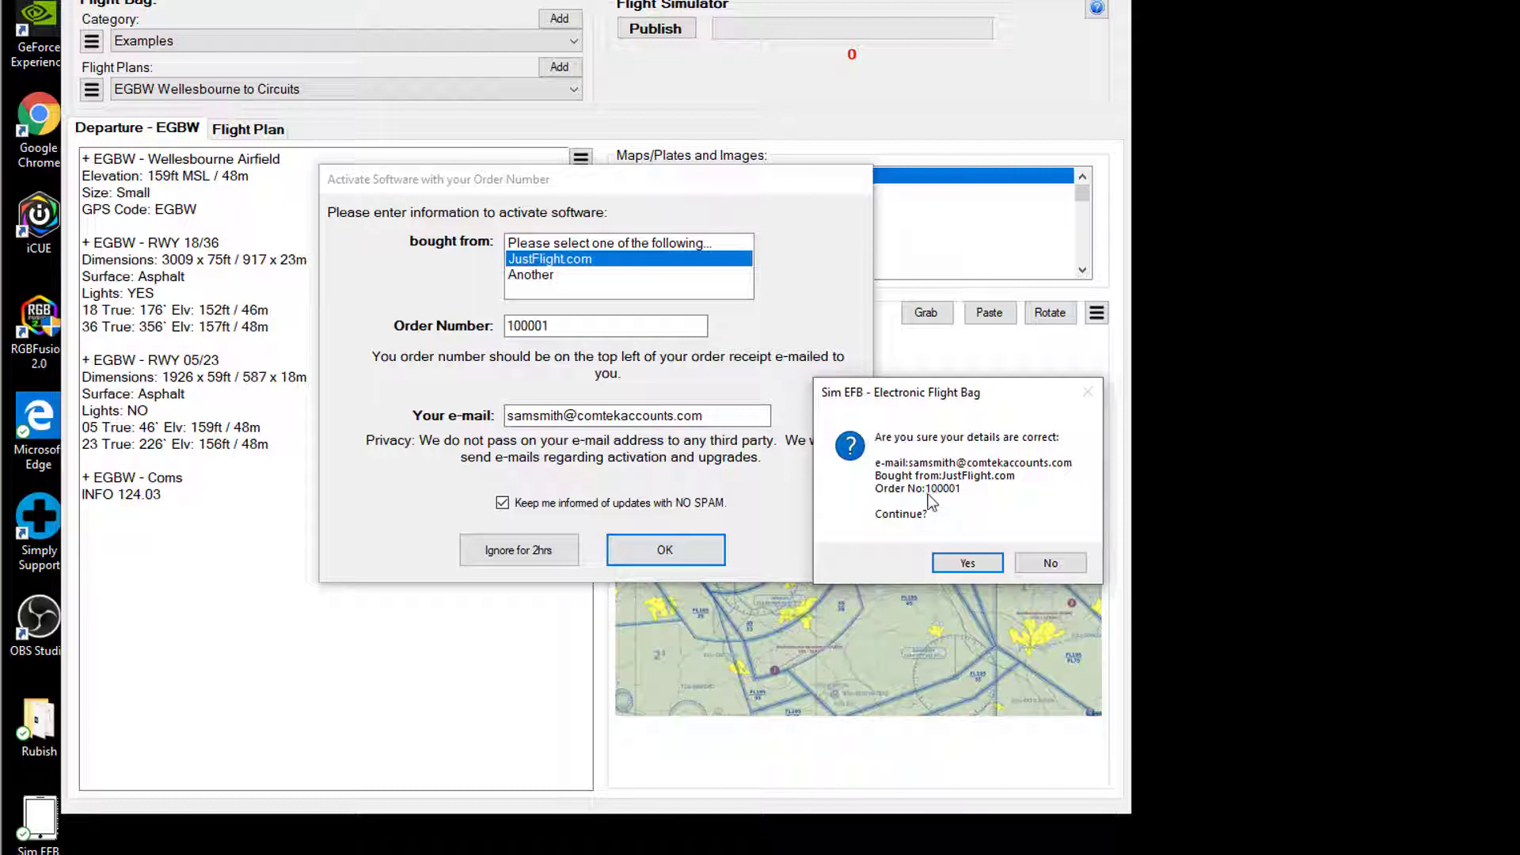
{"action": "left_click", "coordinate": [981, 563]}
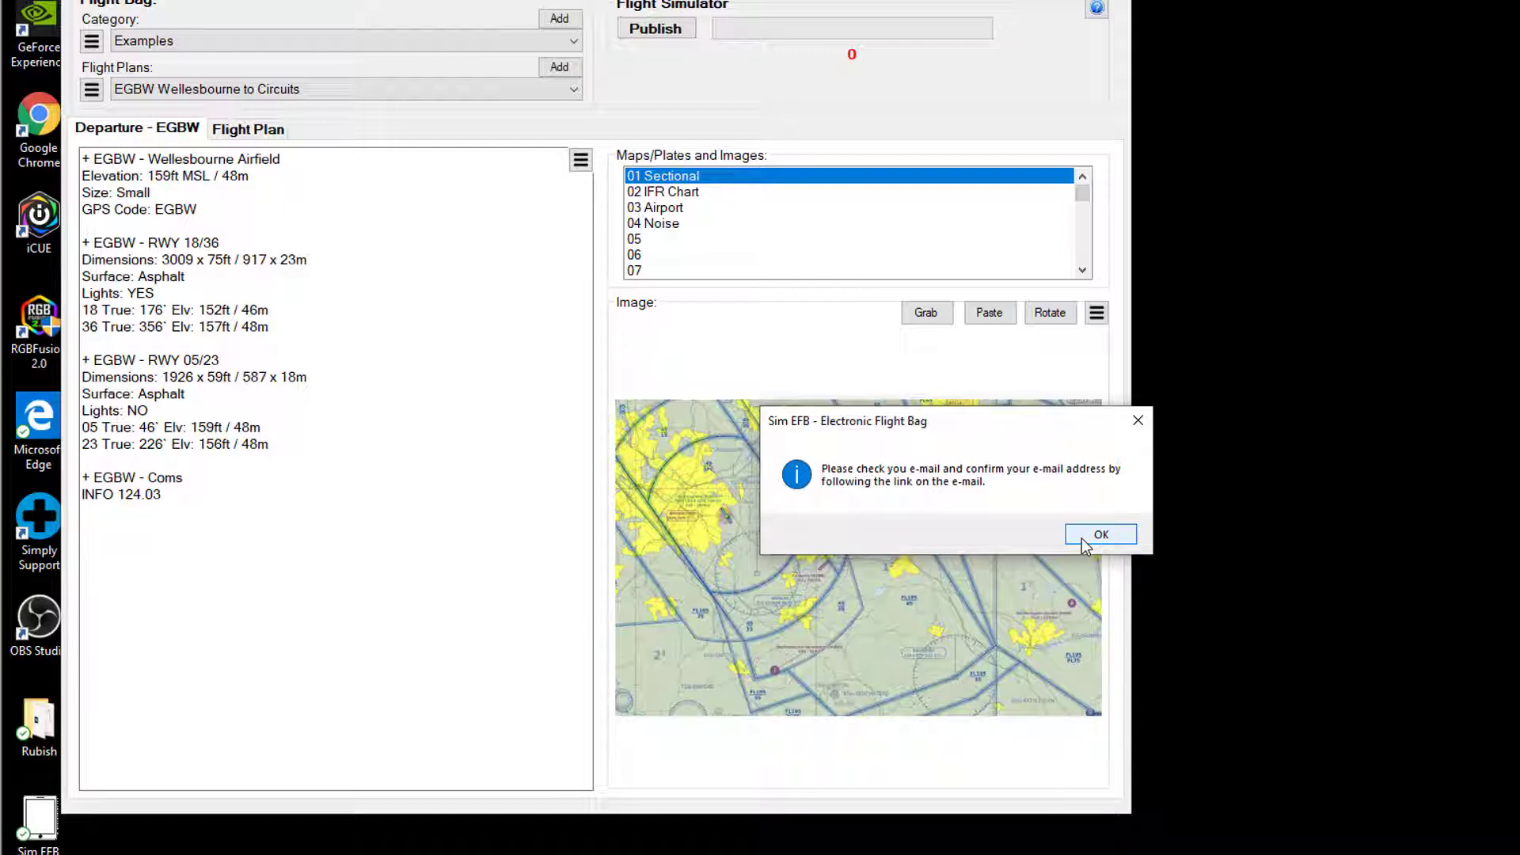
{"action": "left_click", "coordinate": [1082, 537]}
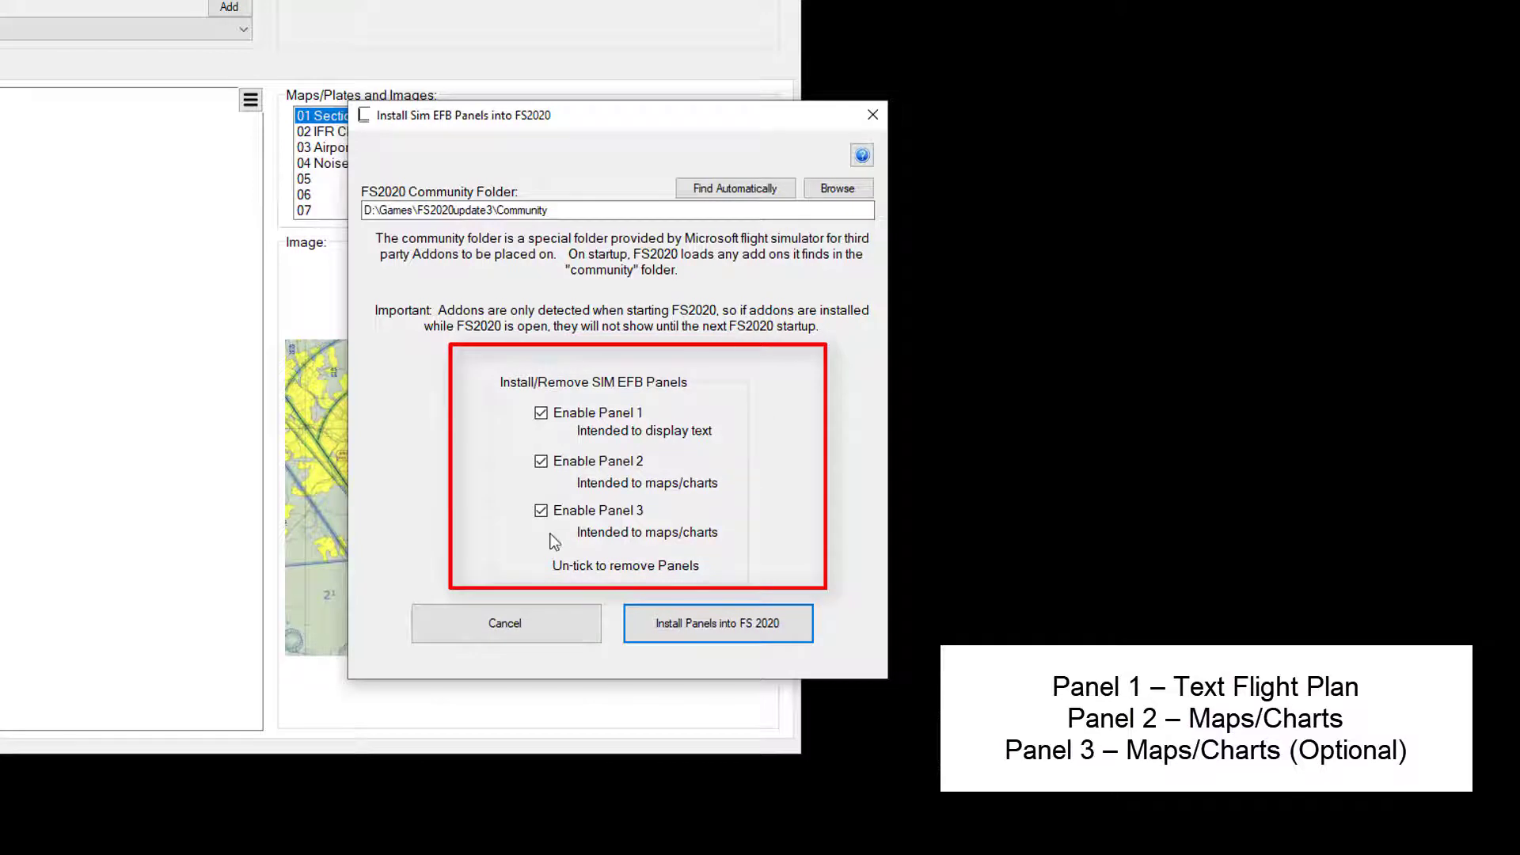
{"action": "left_click", "coordinate": [549, 516]}
{"action": "left_click", "coordinate": [559, 517]}
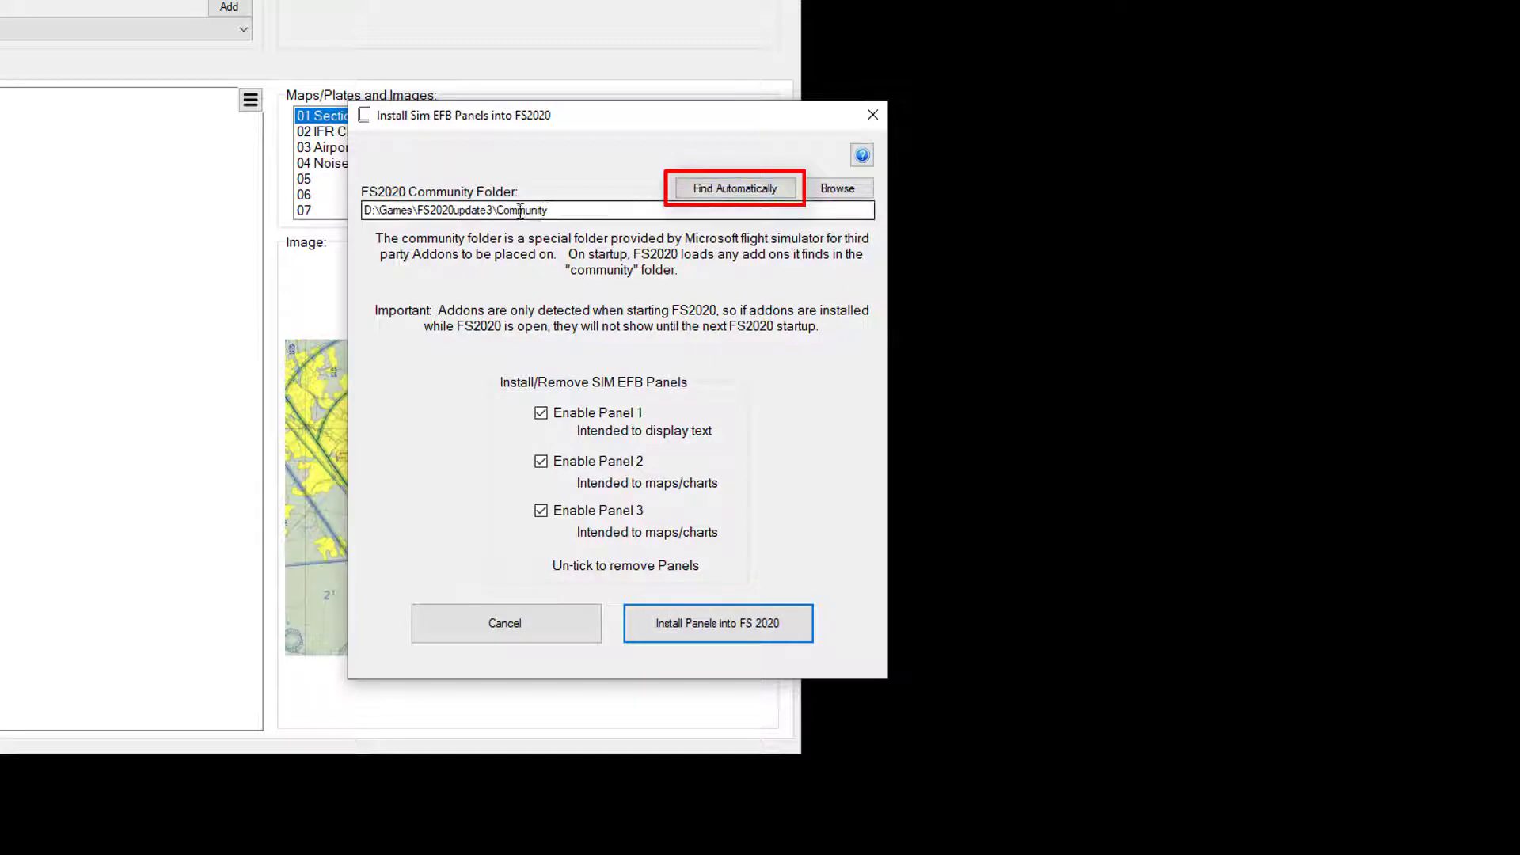
{"action": "left_click_drag", "start_coordinate": [552, 210], "coordinate": [324, 208]}
{"action": "left_click_drag", "start_coordinate": [548, 210], "coordinate": [497, 210]}
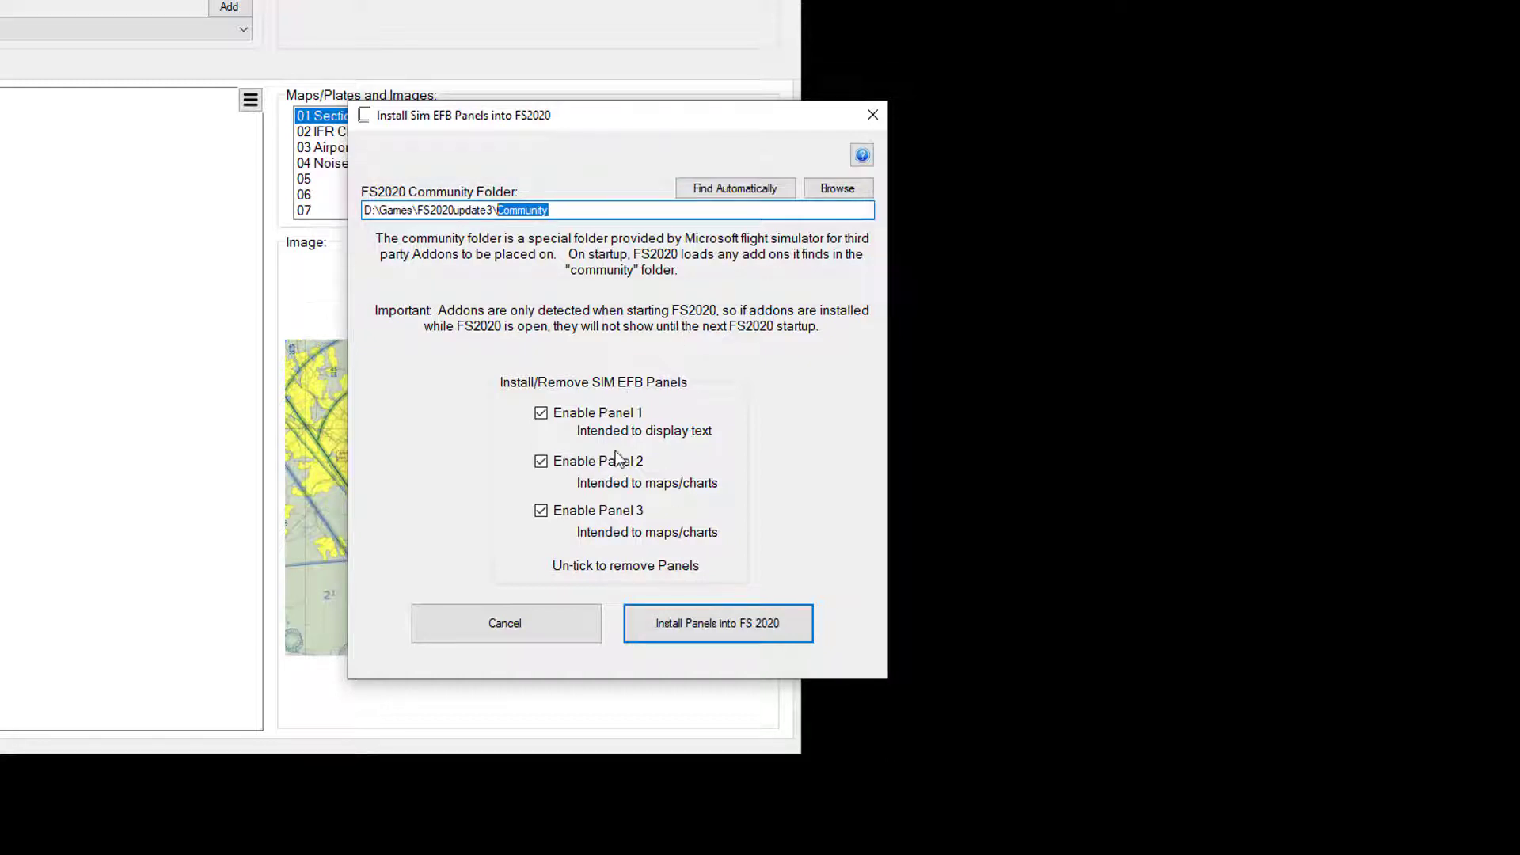
Install Panels 1–3 into FS 2020 and dismiss the installed and firewall warning notices
{"action": "left_click", "coordinate": [729, 630]}
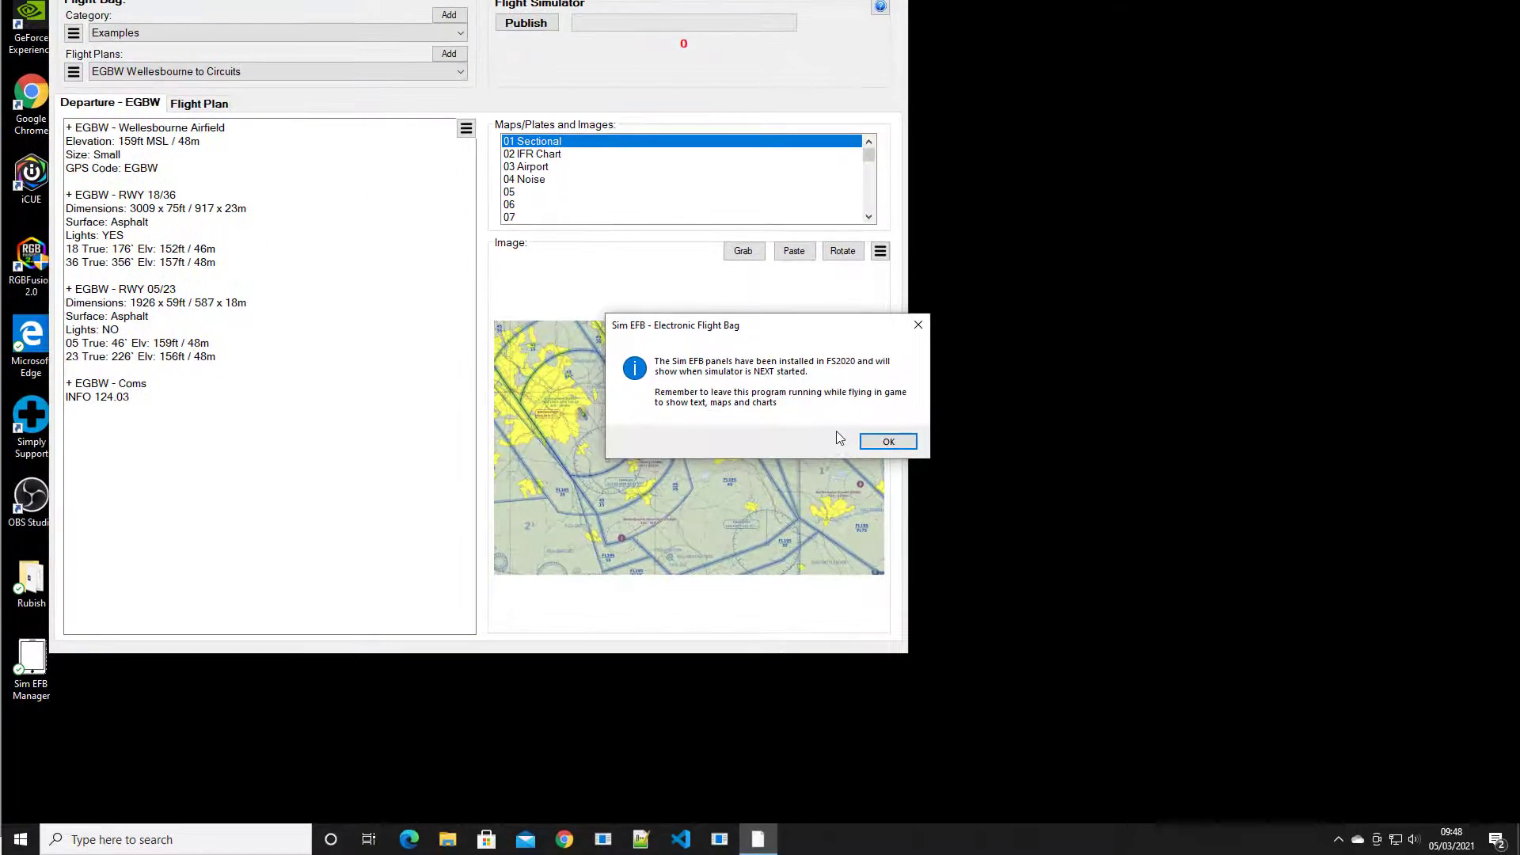
{"action": "left_click", "coordinate": [886, 441]}
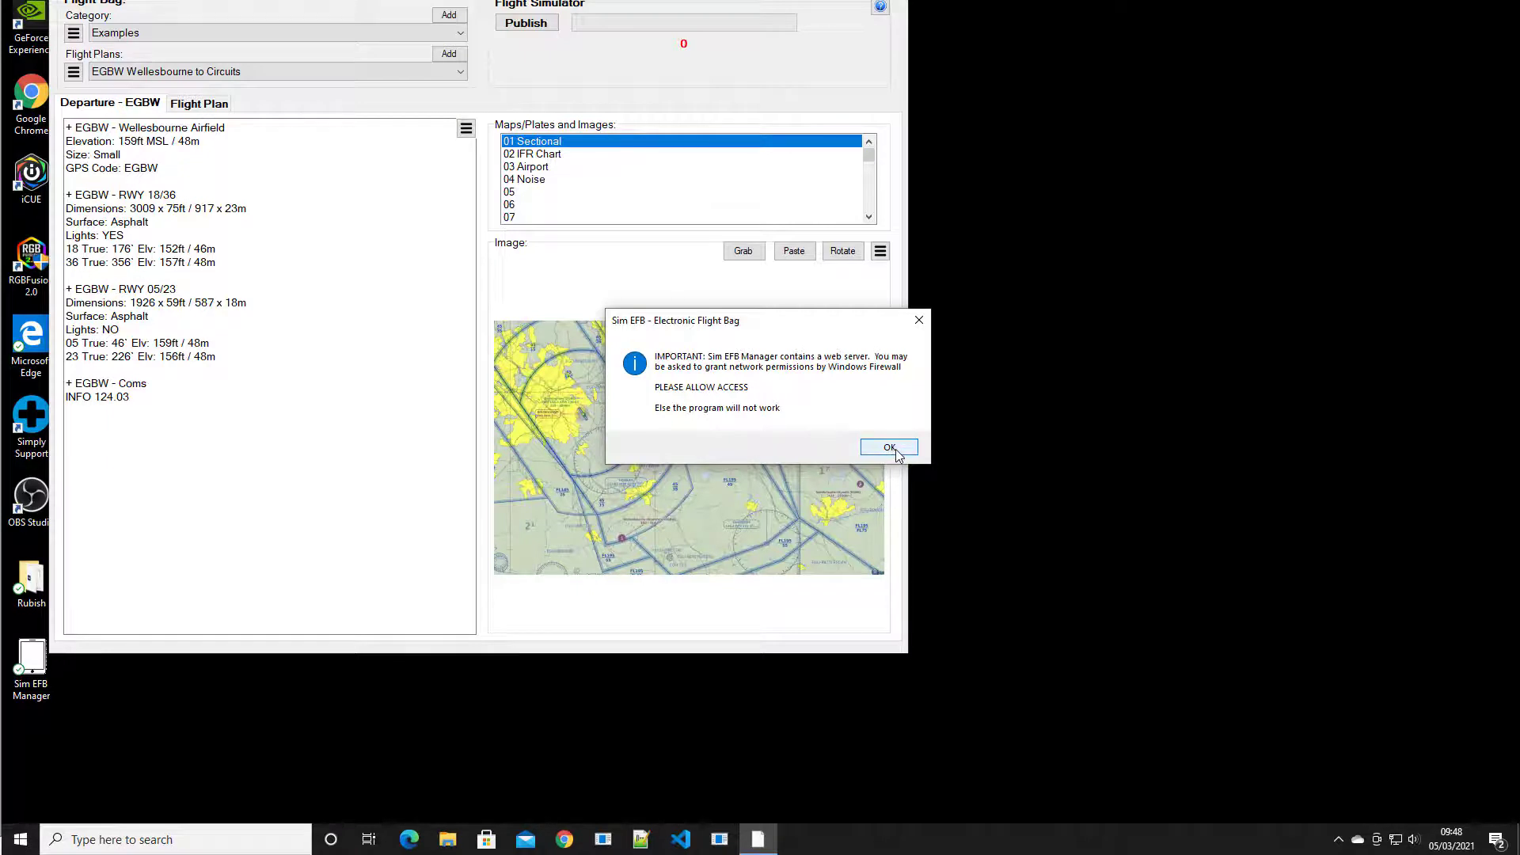
{"action": "left_click", "coordinate": [889, 448]}
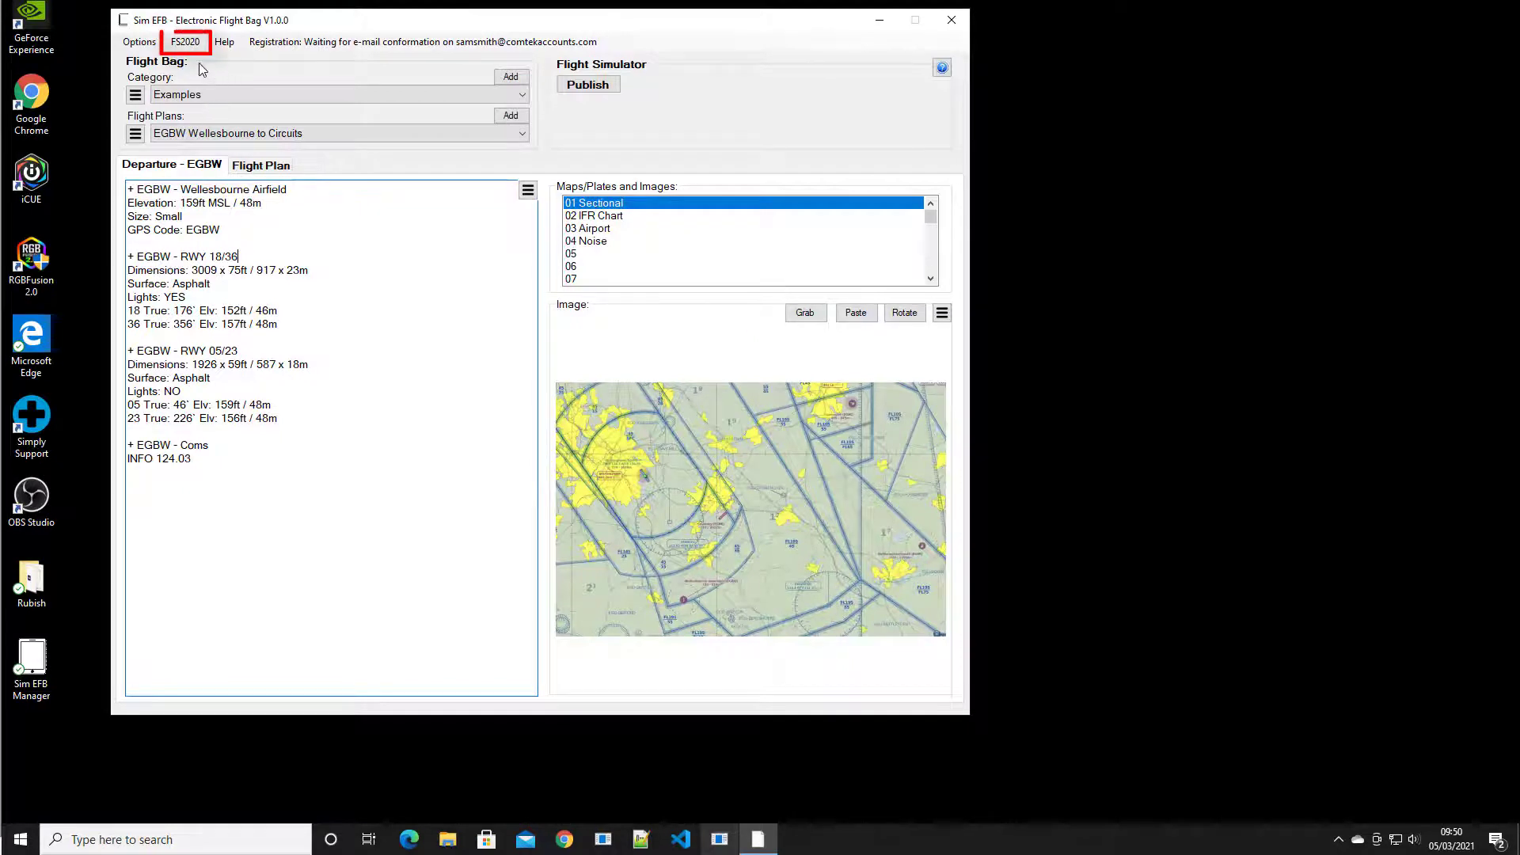
Reinstall the panels in FS2020 with Panels 1, 2 and 3 all enabled
{"action": "left_click", "coordinate": [187, 43]}
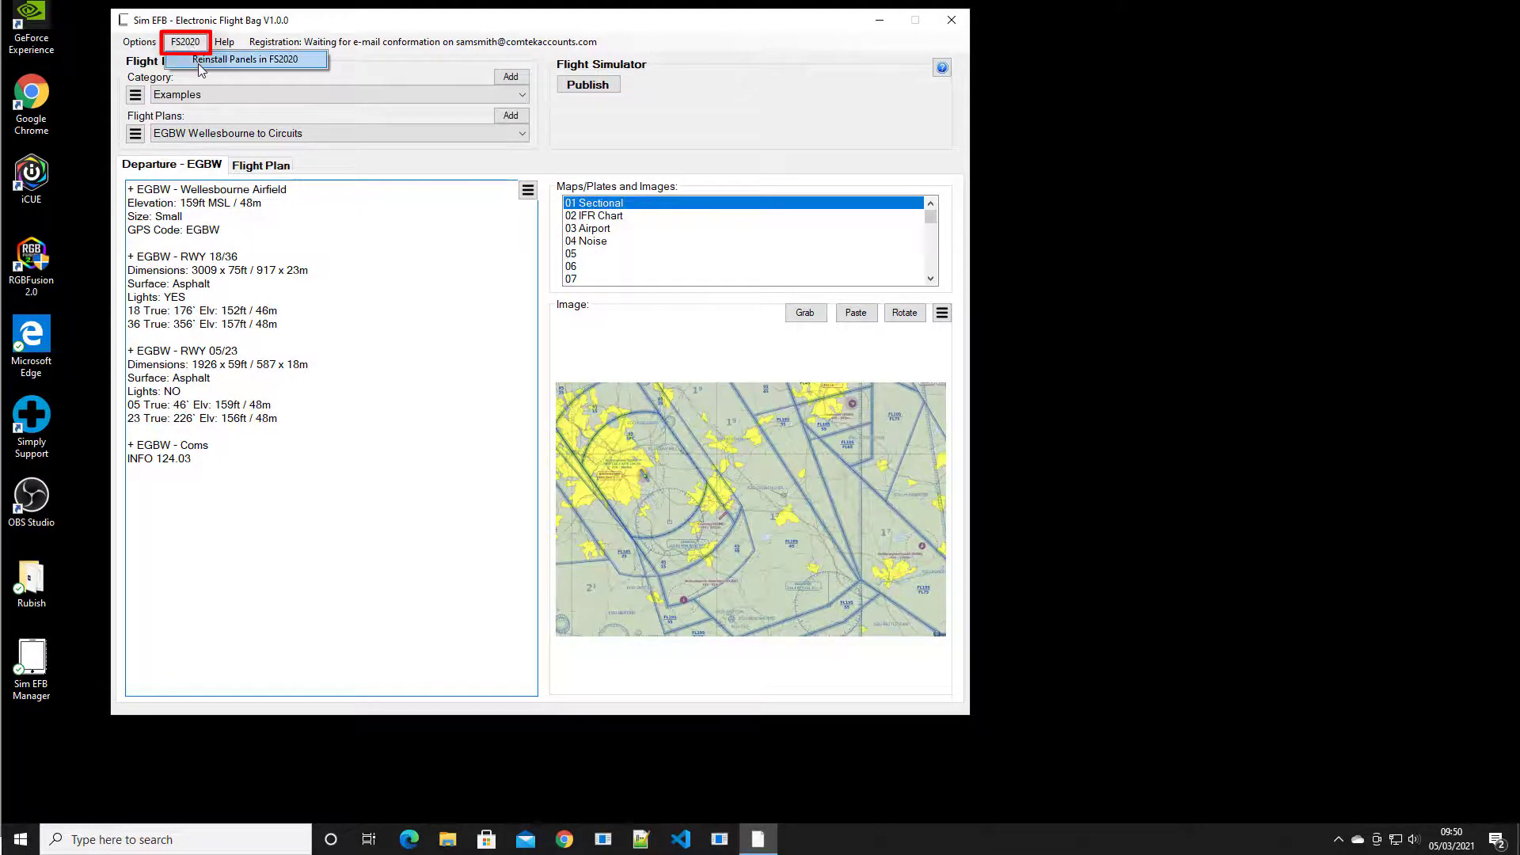
{"action": "left_click", "coordinate": [202, 63]}
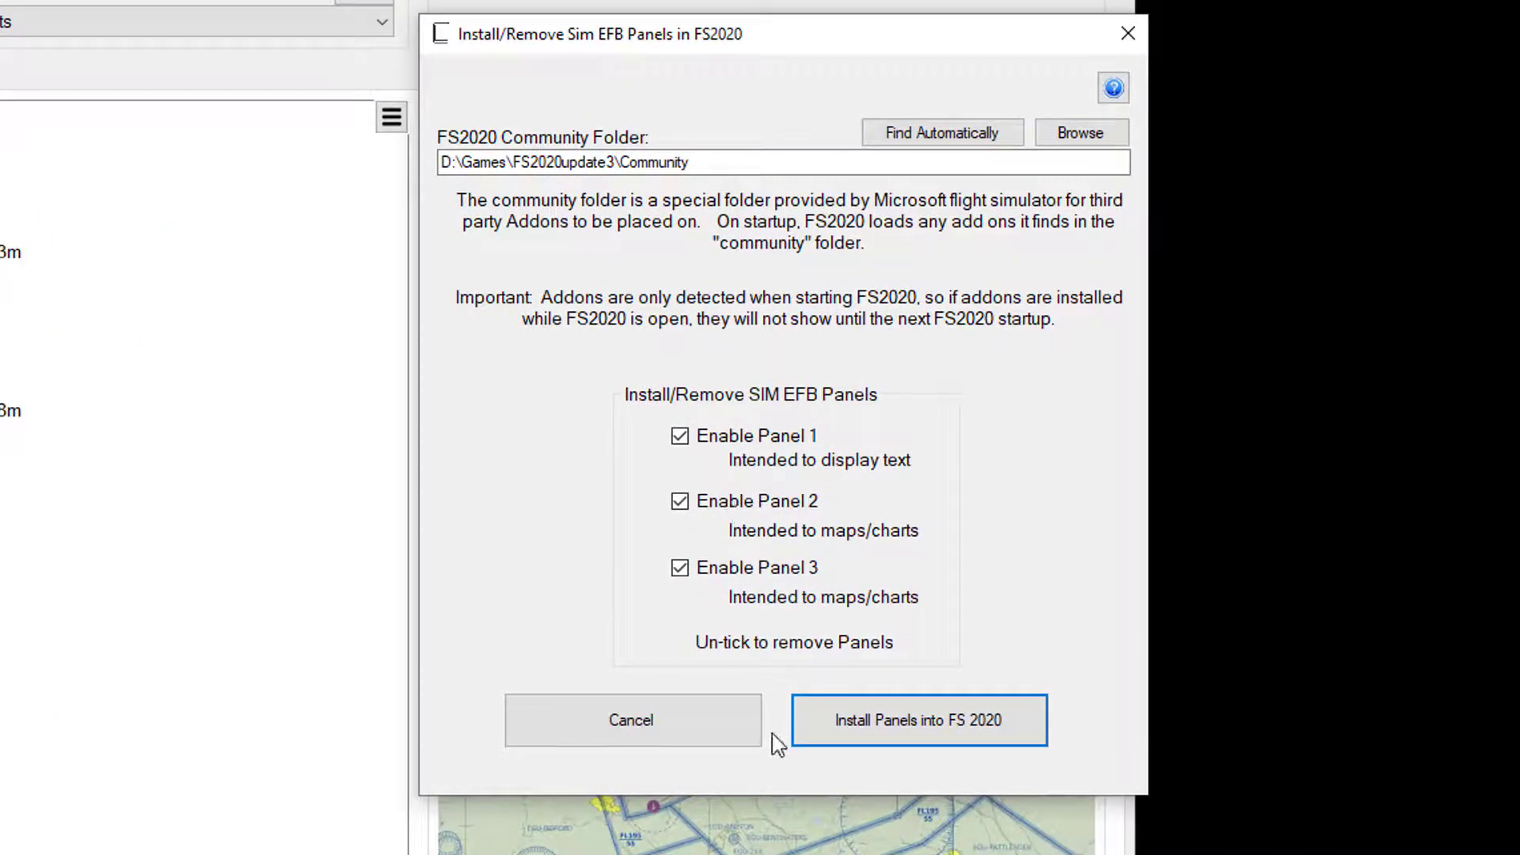
{"action": "left_click", "coordinate": [710, 541]}
{"action": "left_click", "coordinate": [716, 441]}
{"action": "left_click", "coordinate": [705, 450]}
{"action": "left_click", "coordinate": [717, 510]}
{"action": "left_click", "coordinate": [724, 571]}
{"action": "left_click", "coordinate": [901, 717]}
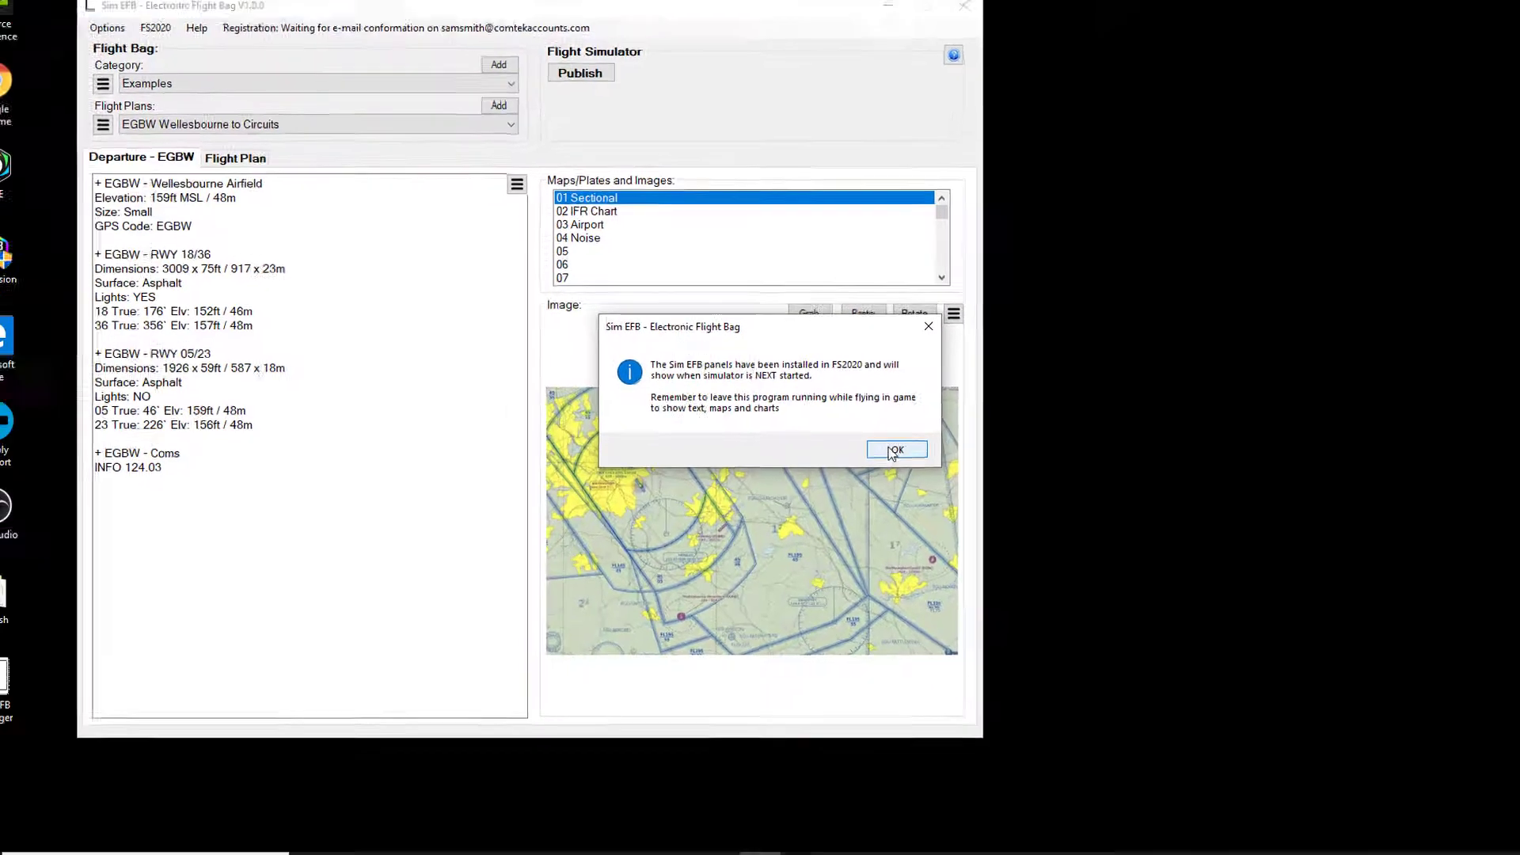
{"action": "left_click", "coordinate": [988, 541]}
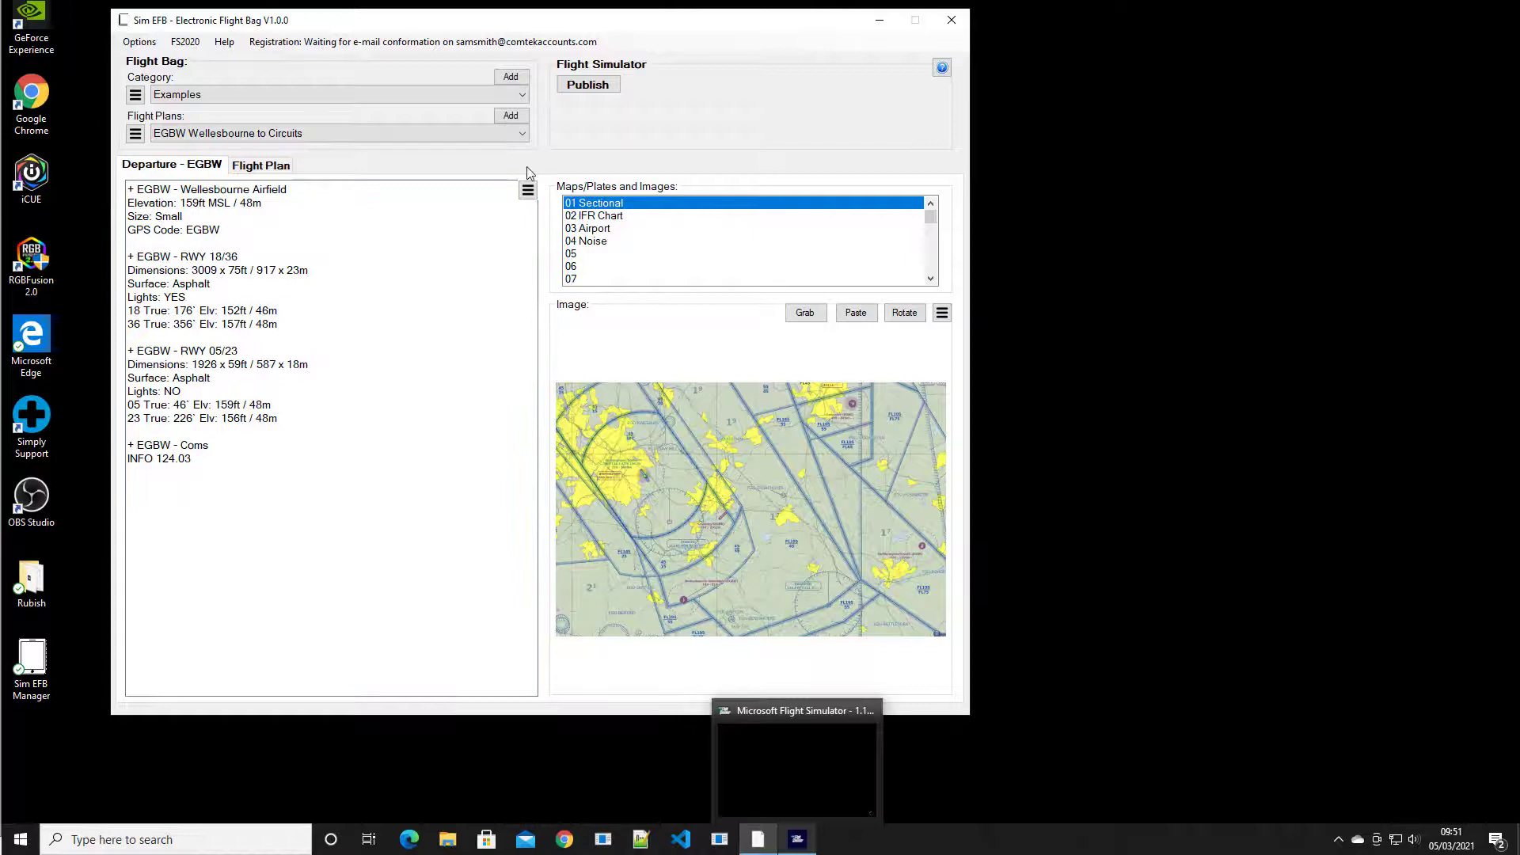
Keep the Examples category's Wellesbourne to Circuits plan selected and bring up File Explorer
{"action": "left_click", "coordinate": [523, 93]}
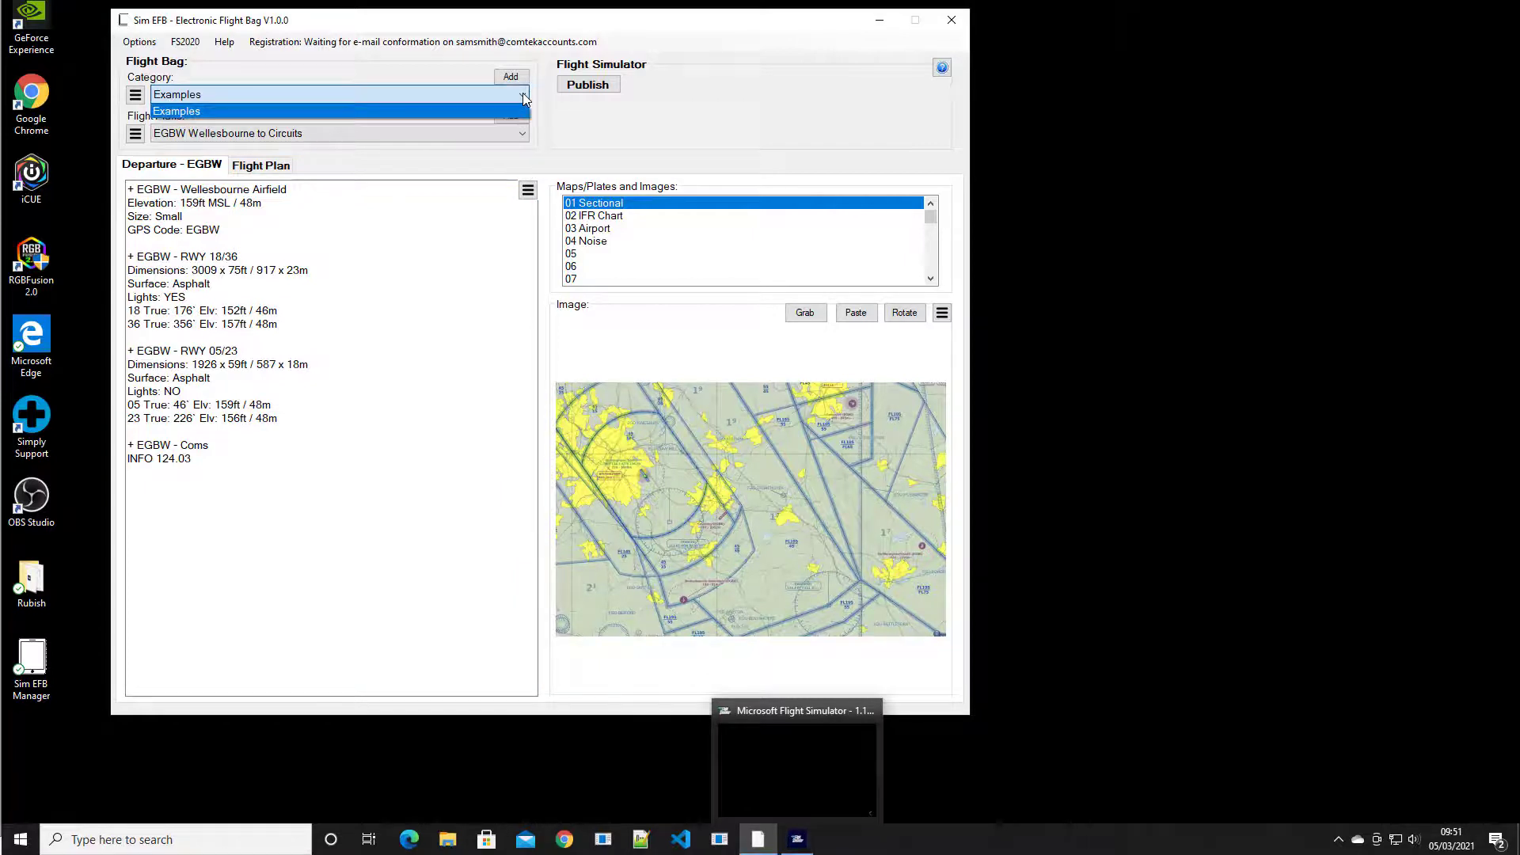
{"action": "left_click", "coordinate": [515, 135]}
{"action": "left_click", "coordinate": [520, 135]}
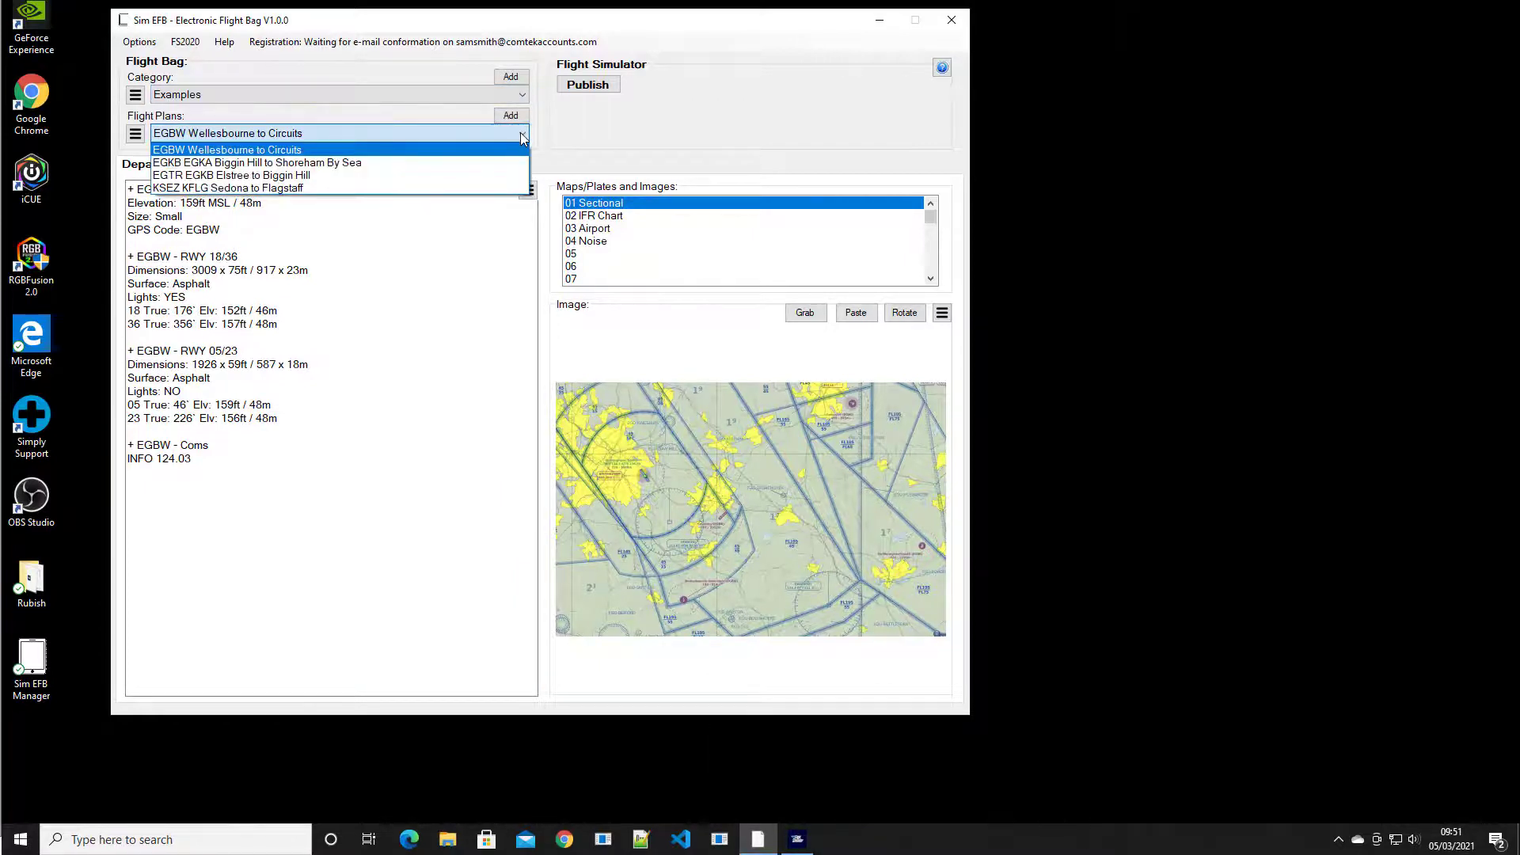
{"action": "left_click", "coordinate": [562, 135]}
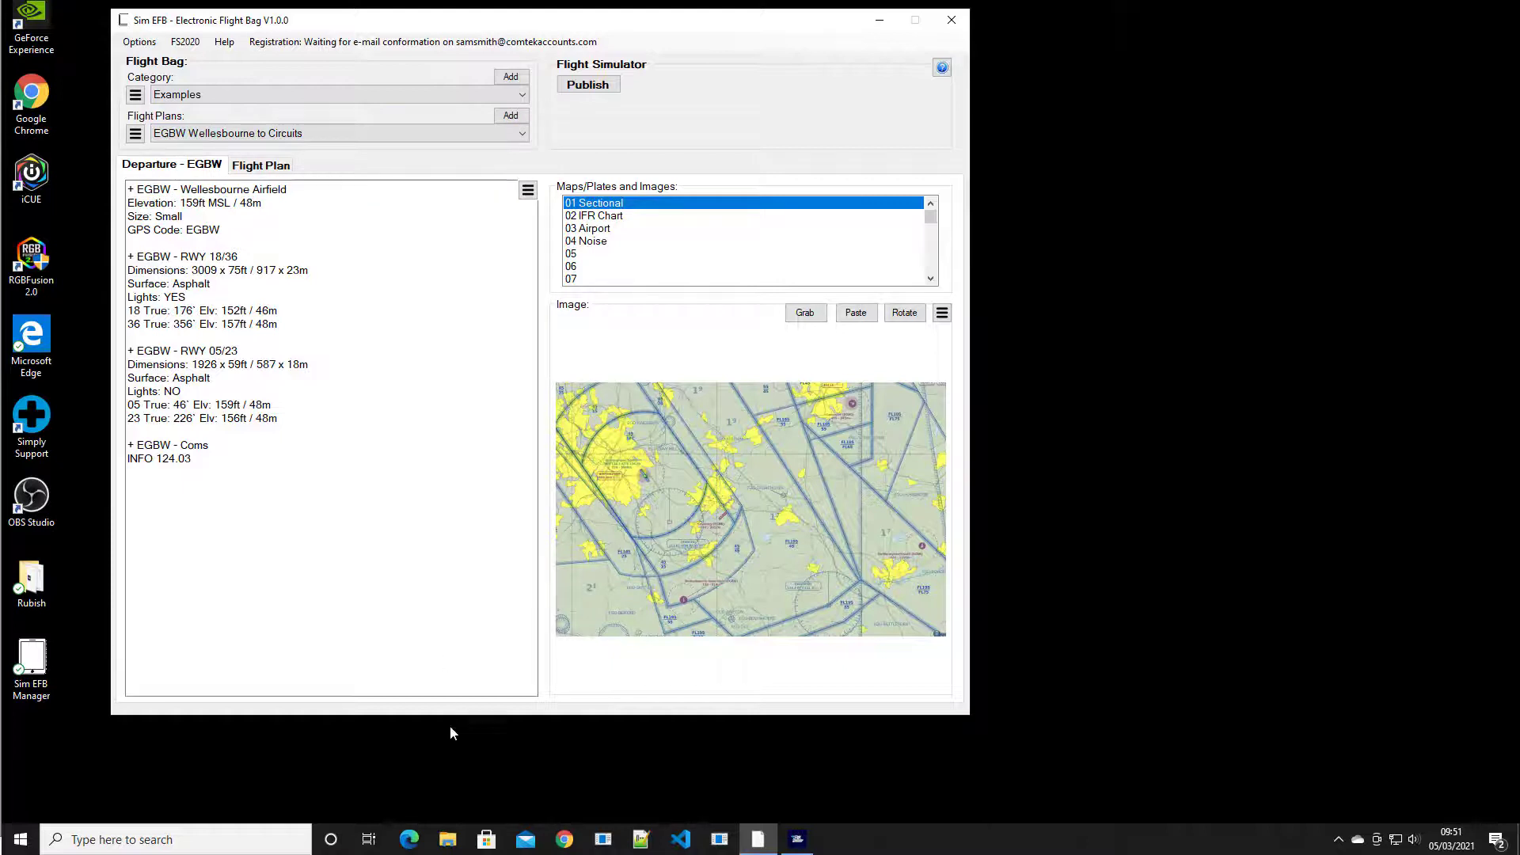
{"action": "left_click", "coordinate": [447, 841]}
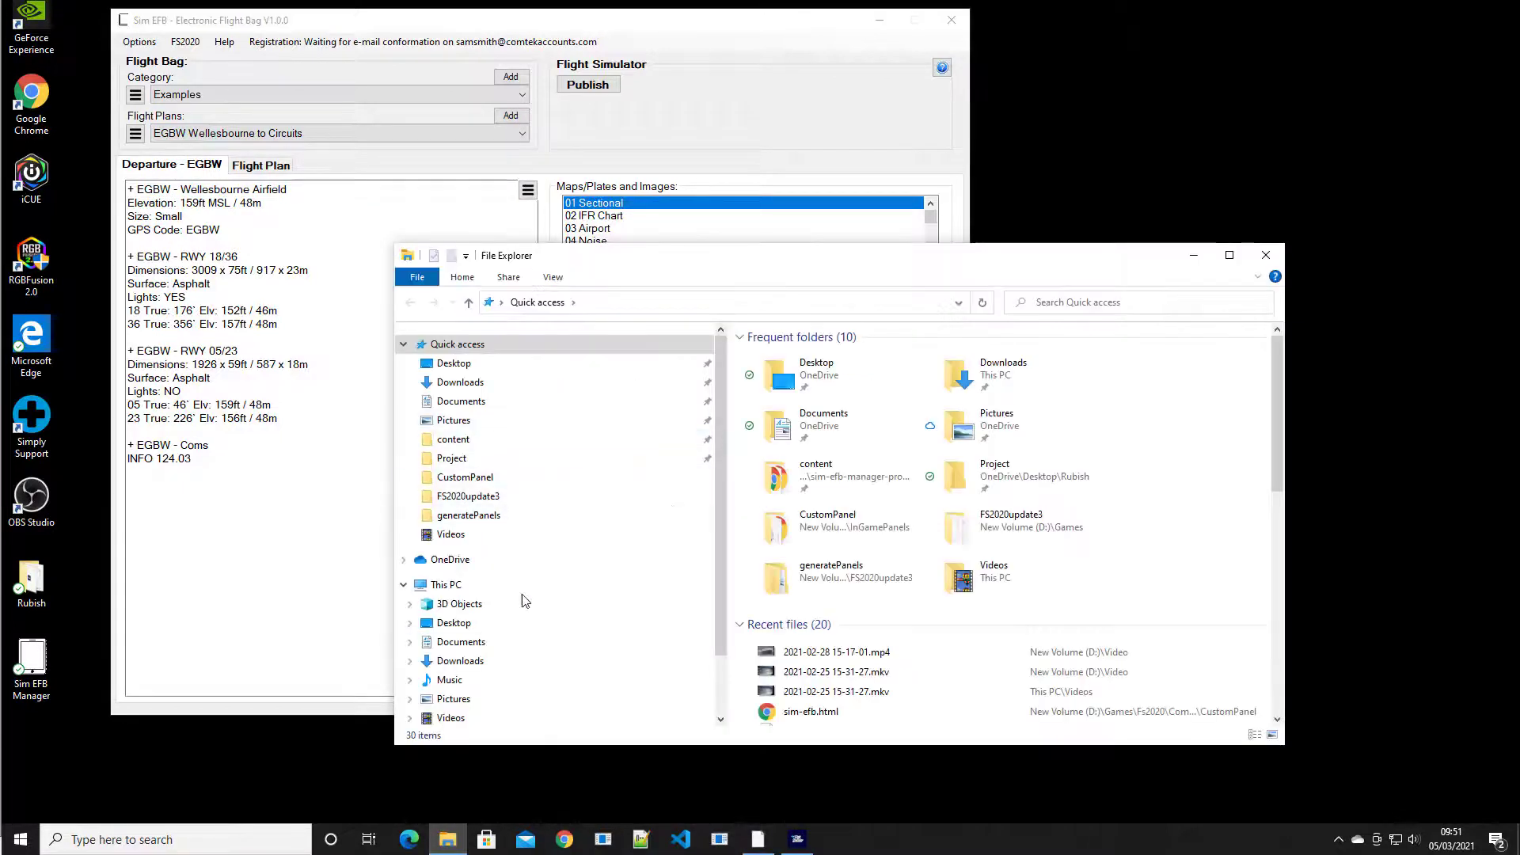
Browse Documents > sim-efb-flightPlans, look inside the airports folder, then go back
{"action": "left_click", "coordinate": [466, 648]}
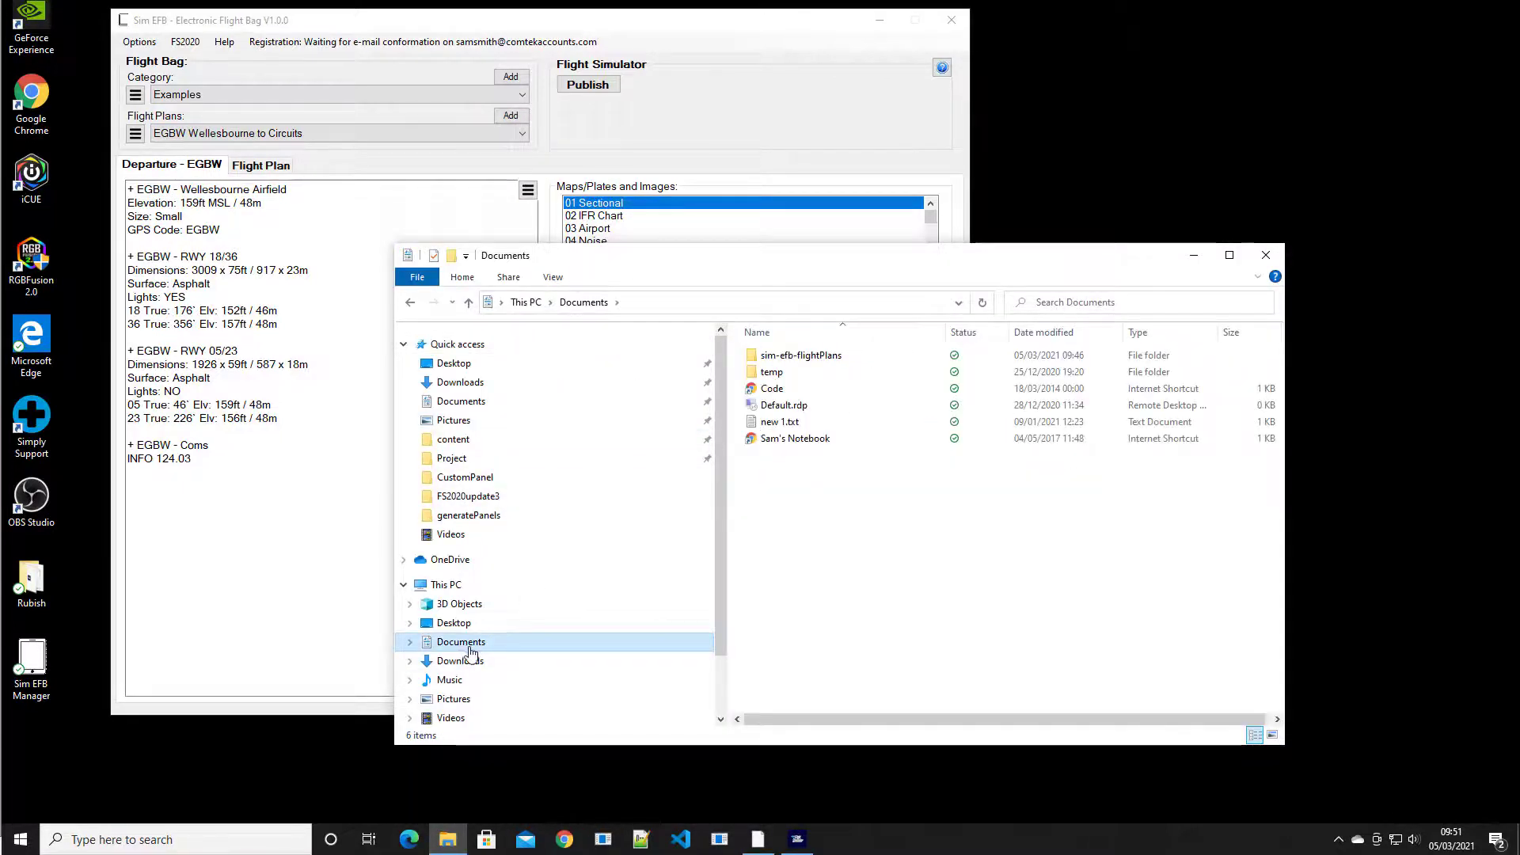
{"action": "double_click", "coordinate": [804, 357]}
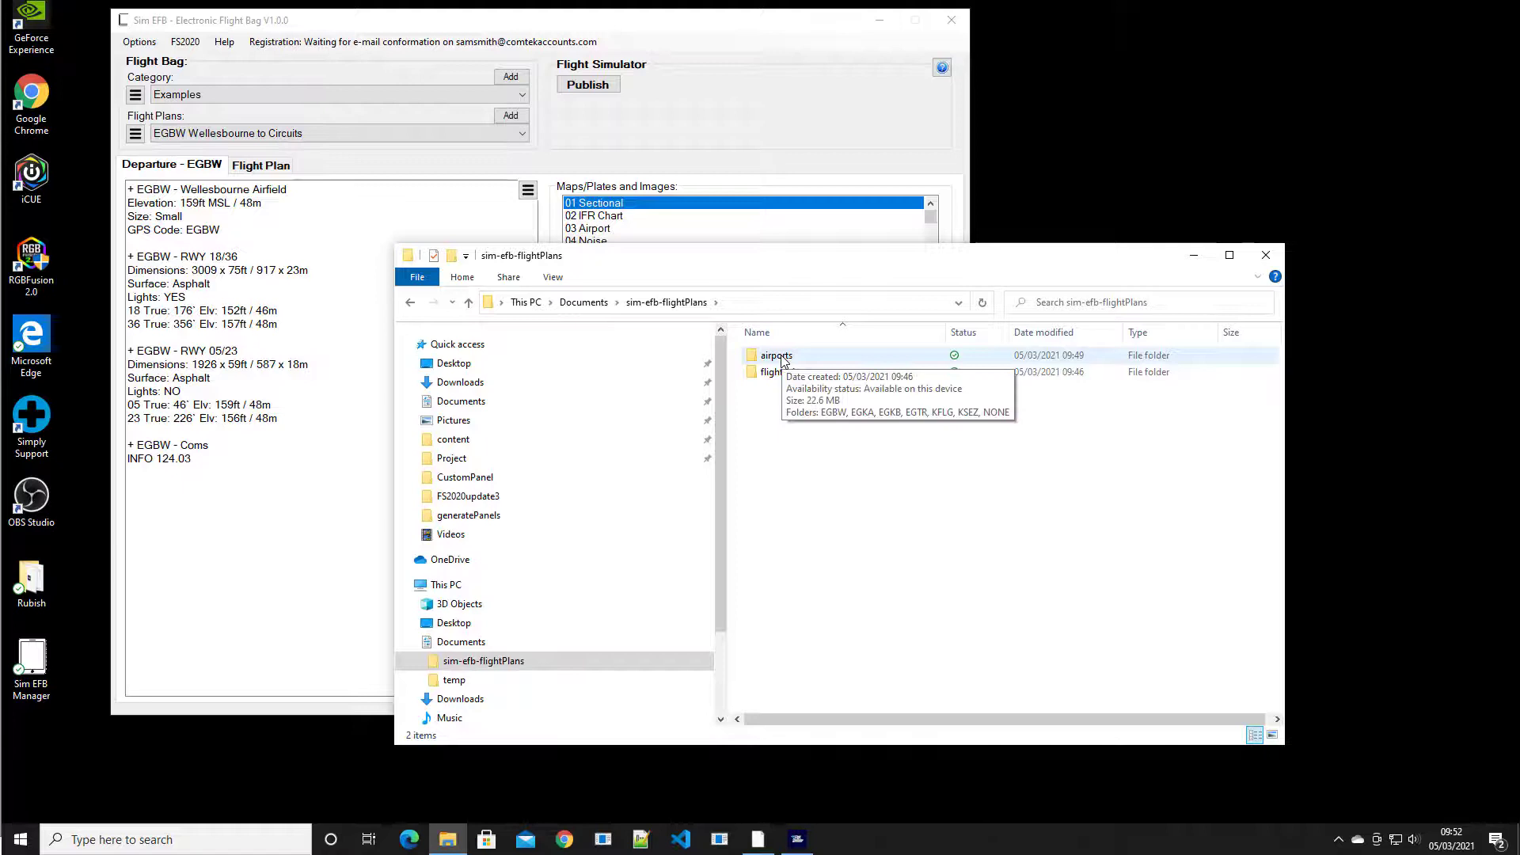
{"action": "left_click", "coordinate": [781, 362]}
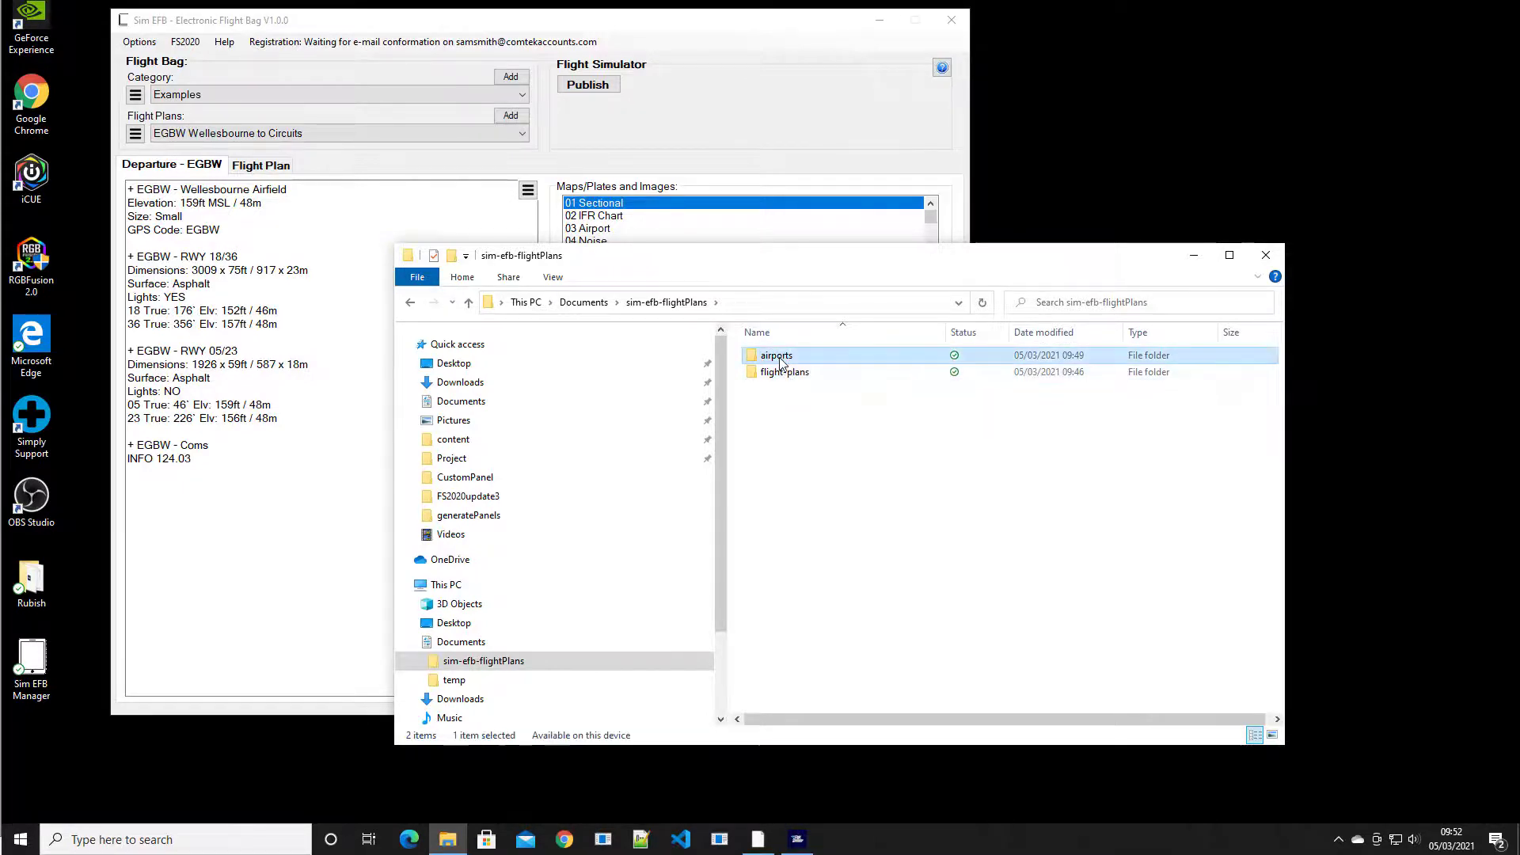
{"action": "double_click", "coordinate": [782, 362]}
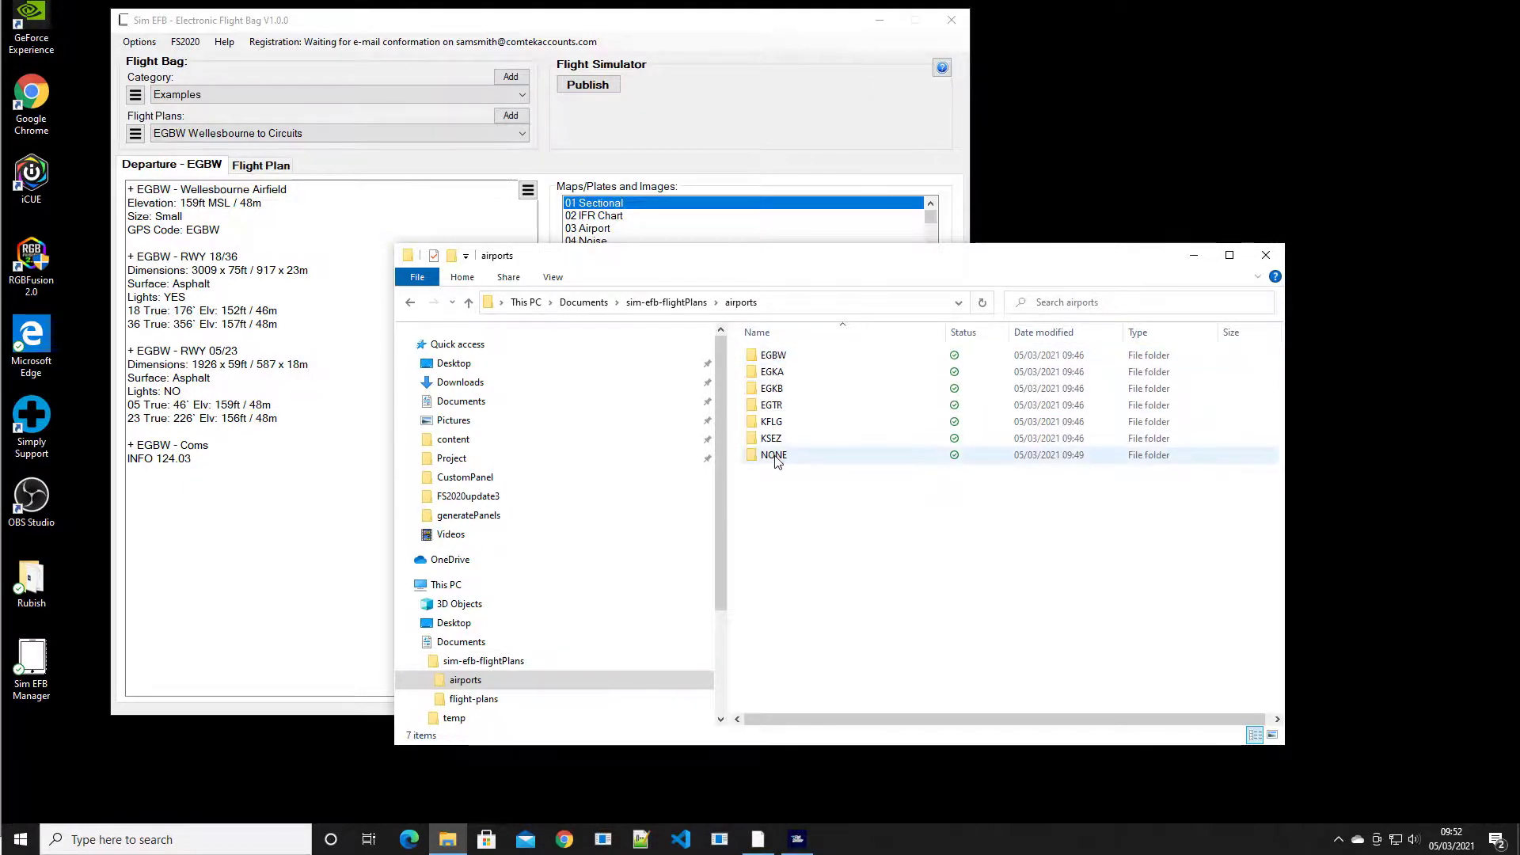
{"action": "left_click", "coordinate": [685, 304]}
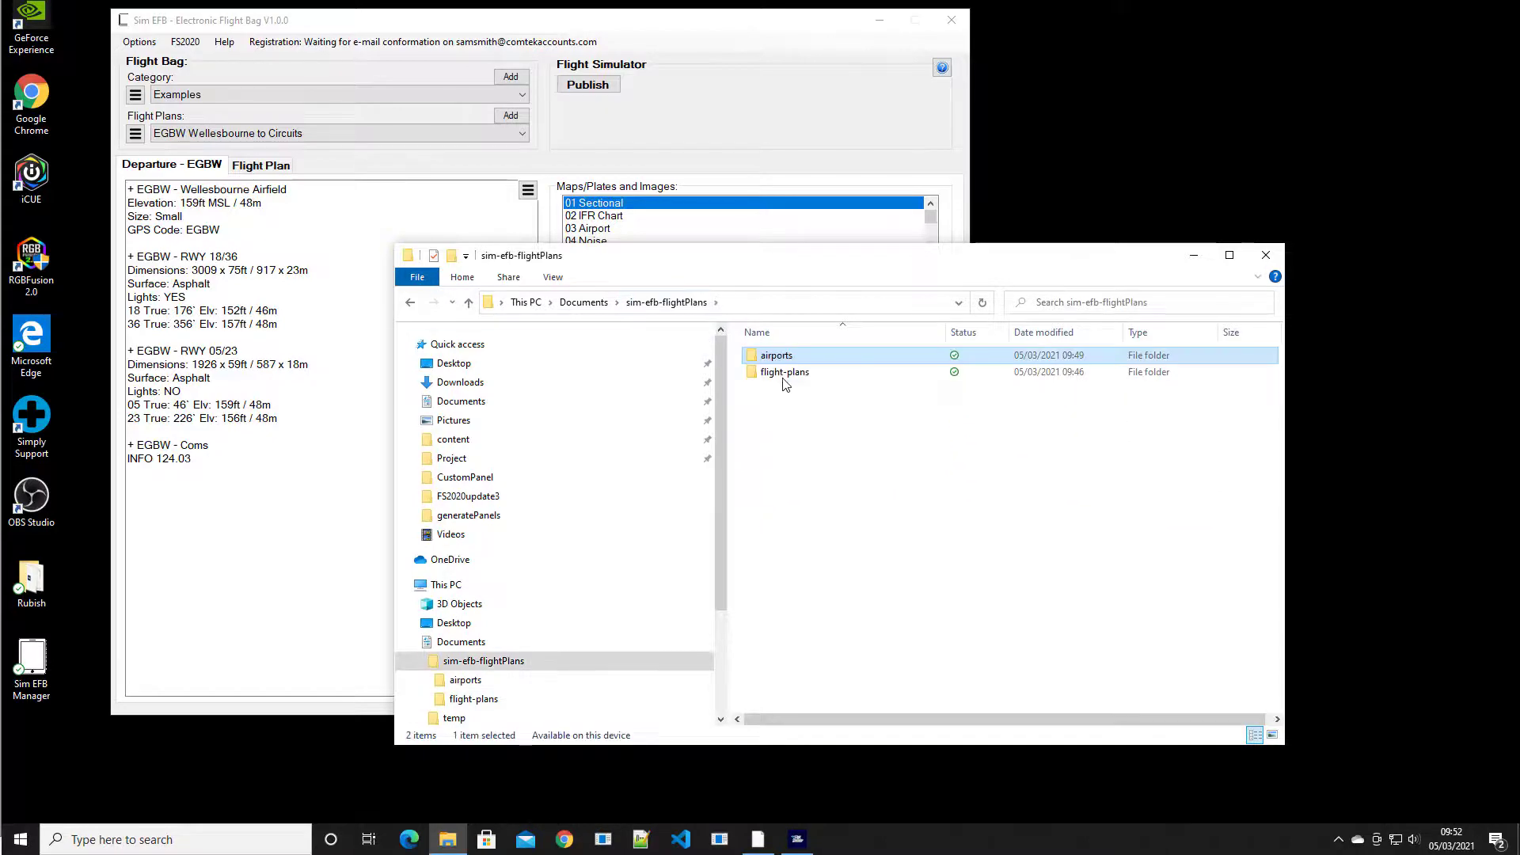
Open flight-plans > Examples and point out the EGKB, Sedona to Flagstaff and Elstree to Biggin Hill folders
{"action": "double_click", "coordinate": [787, 375]}
{"action": "double_click", "coordinate": [786, 358]}
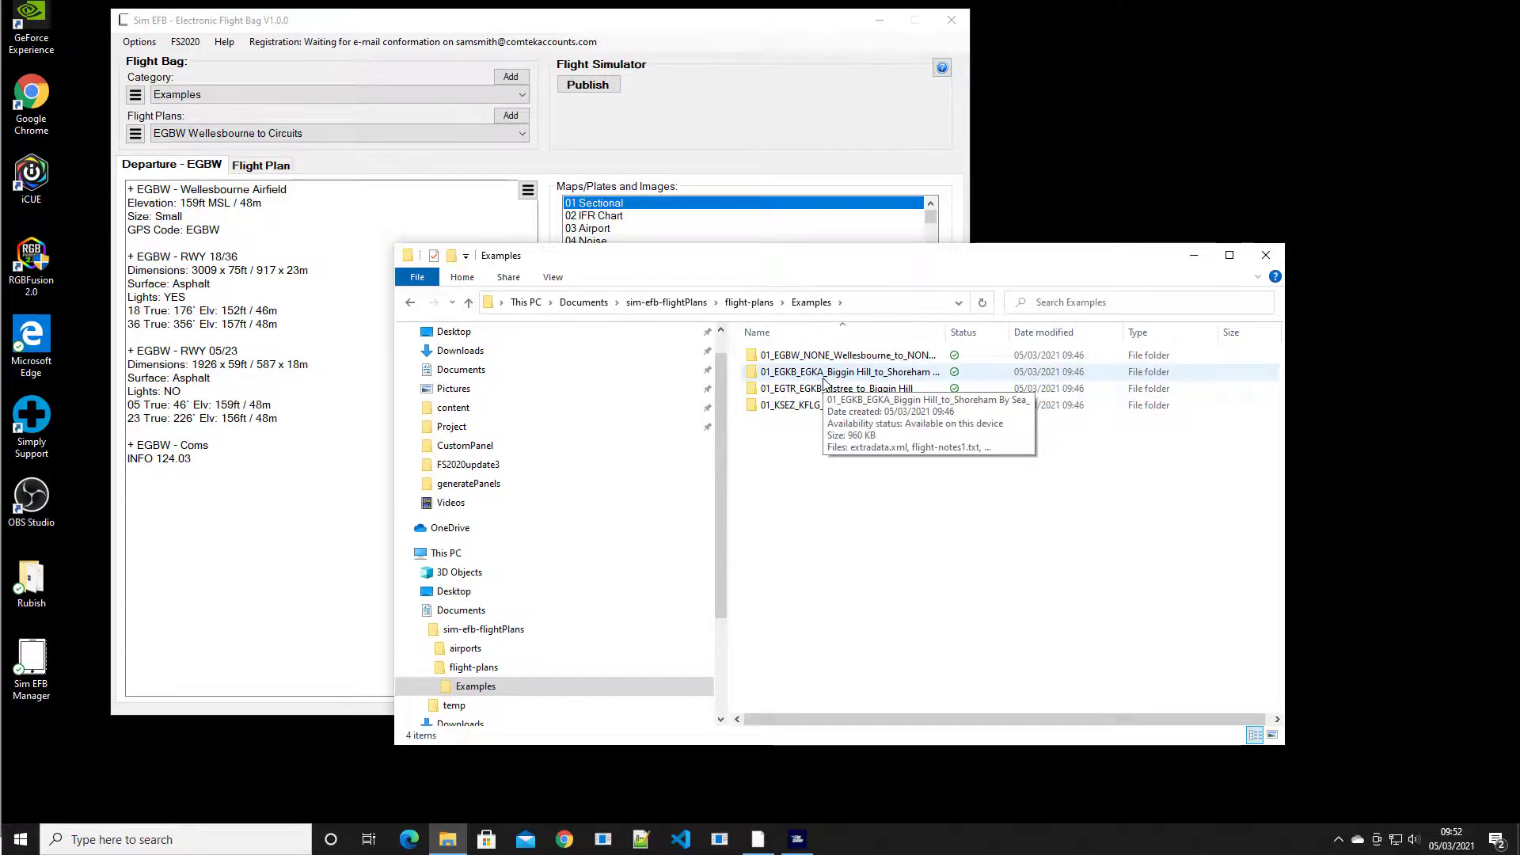
{"action": "left_click", "coordinate": [759, 372]}
{"action": "left_click", "coordinate": [771, 406]}
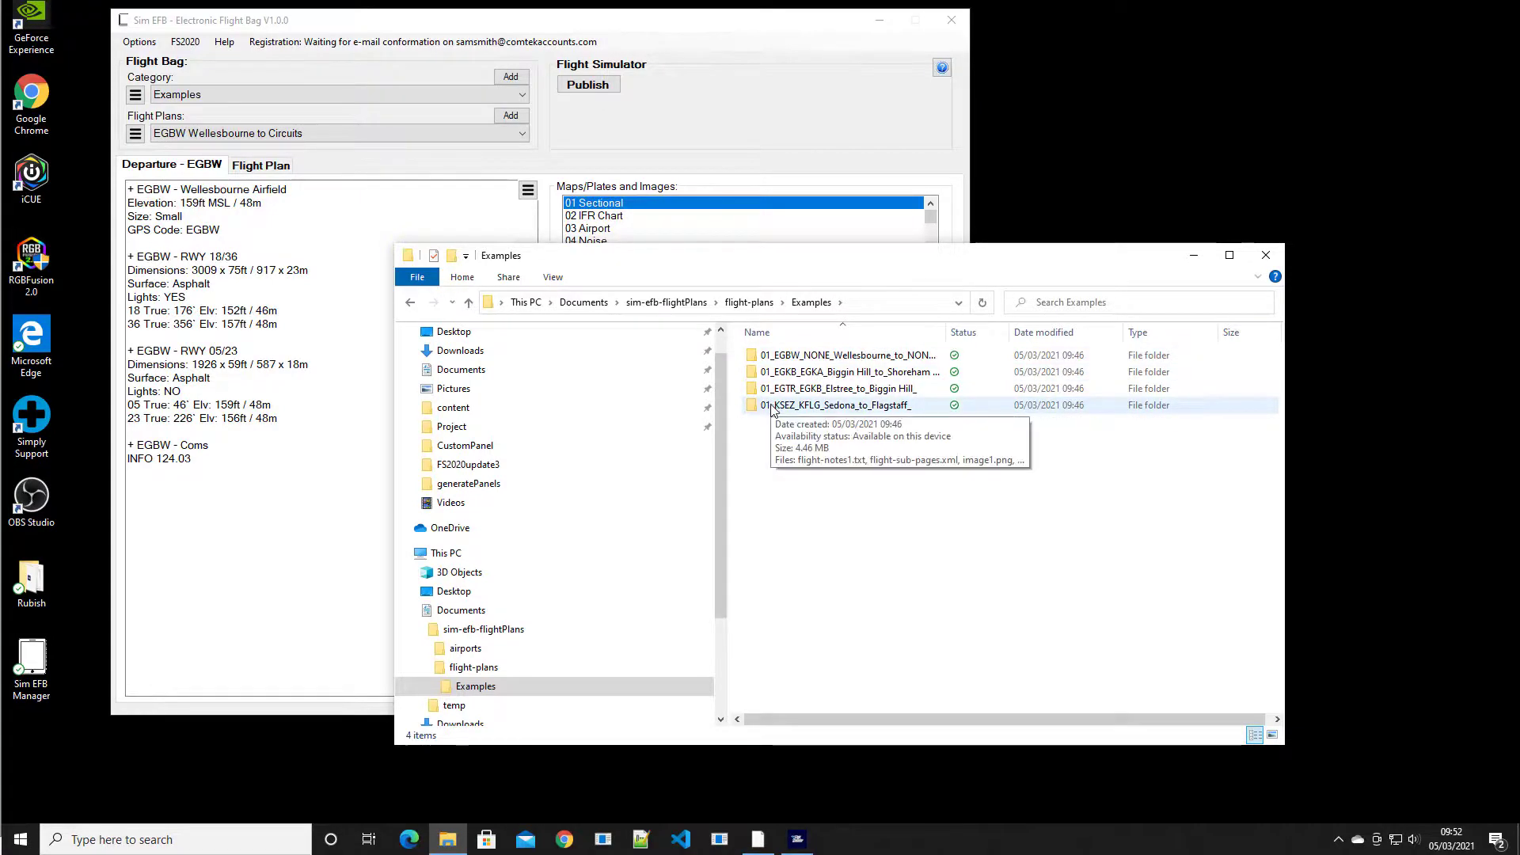
{"action": "left_click", "coordinate": [786, 390]}
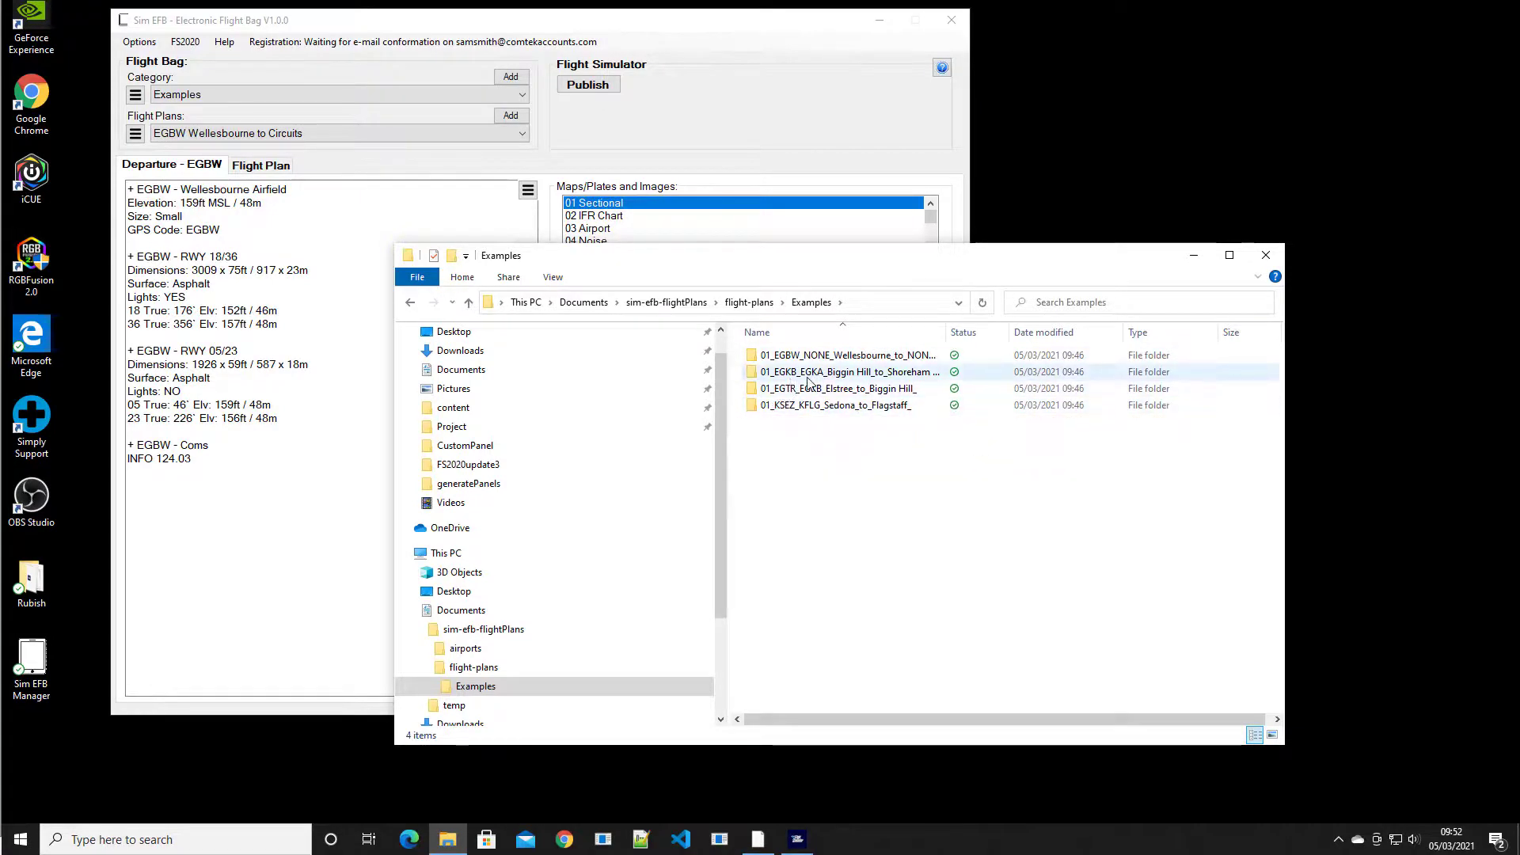